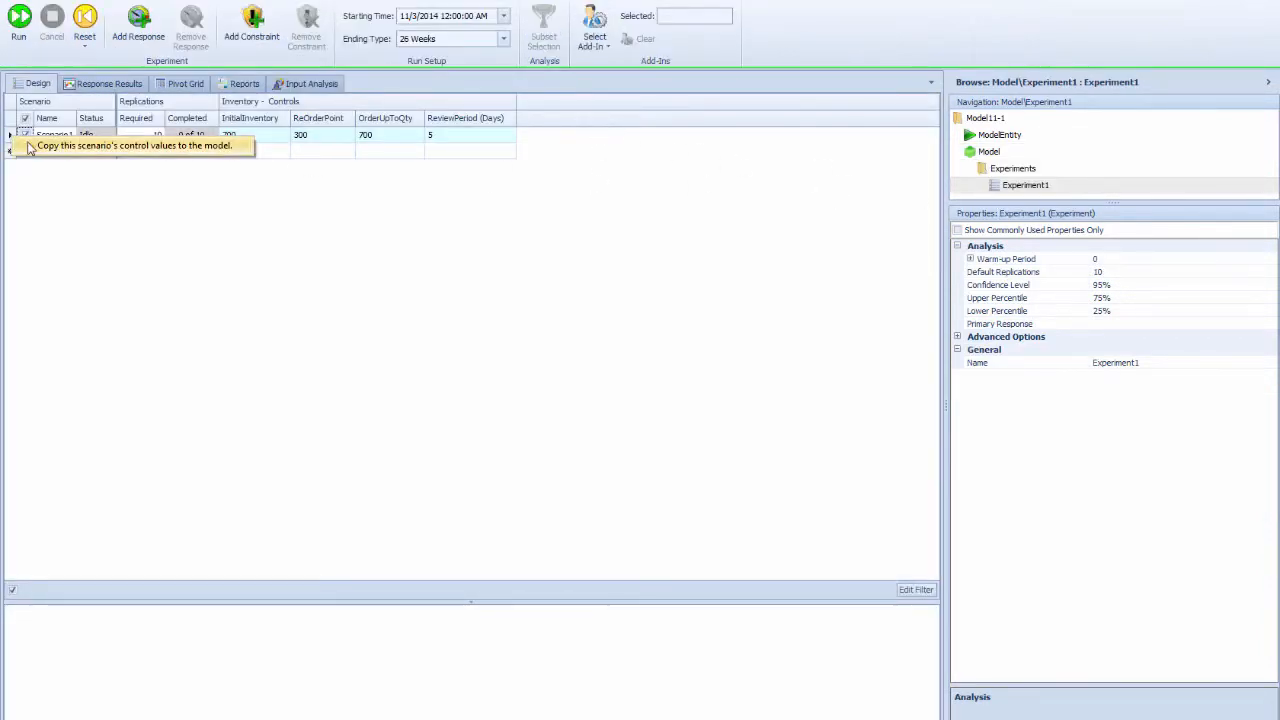
Add two more scenarios, Scenario2 and Scenario3, to the experiment's design table
{"action": "left_click", "coordinate": [18, 151]}
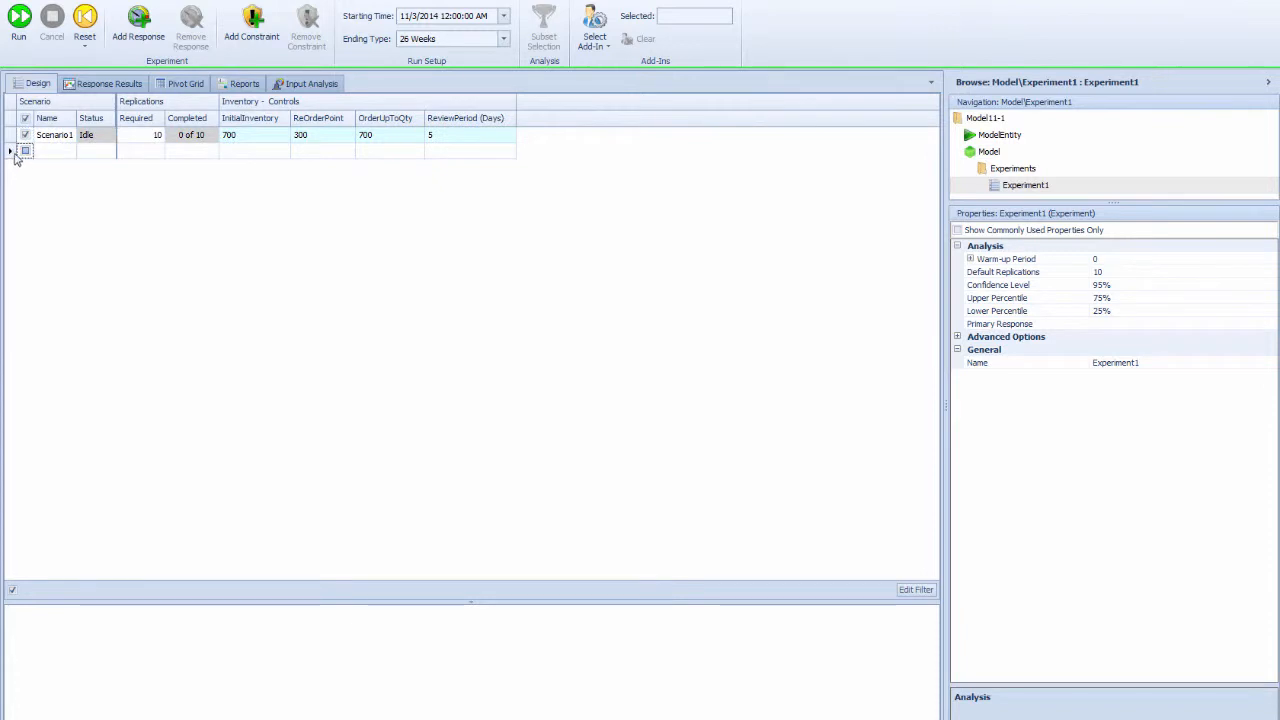
{"action": "left_click", "coordinate": [11, 152]}
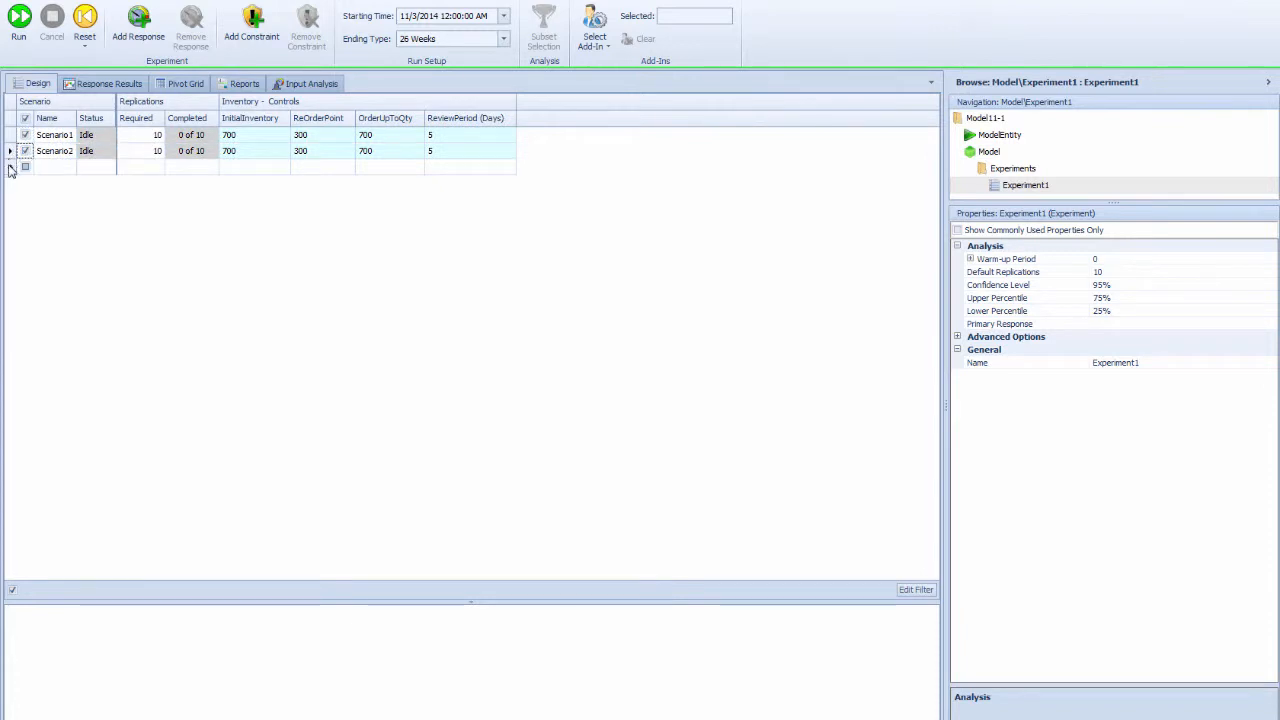
{"action": "left_click", "coordinate": [9, 167]}
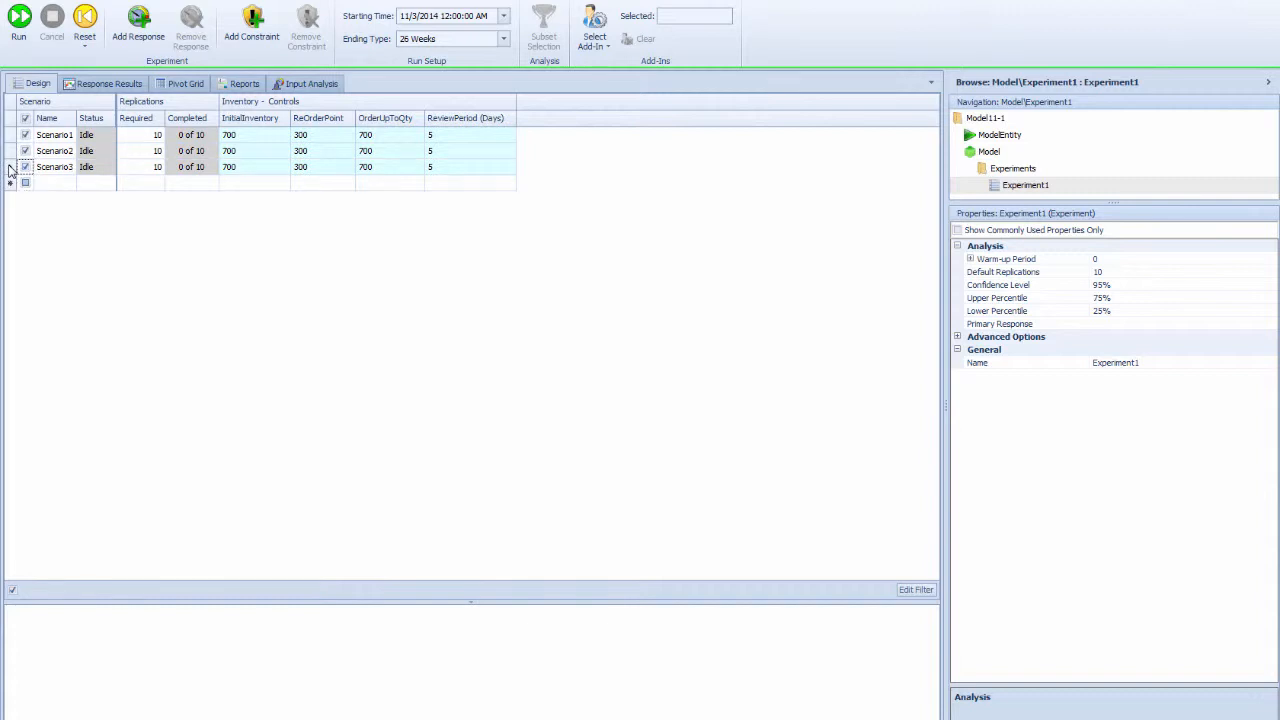
Set OrderUpToQty to 600 for Scenario1 and 800 for Scenario3
{"action": "left_click", "coordinate": [376, 138]}
{"action": "left_click", "coordinate": [376, 138]}
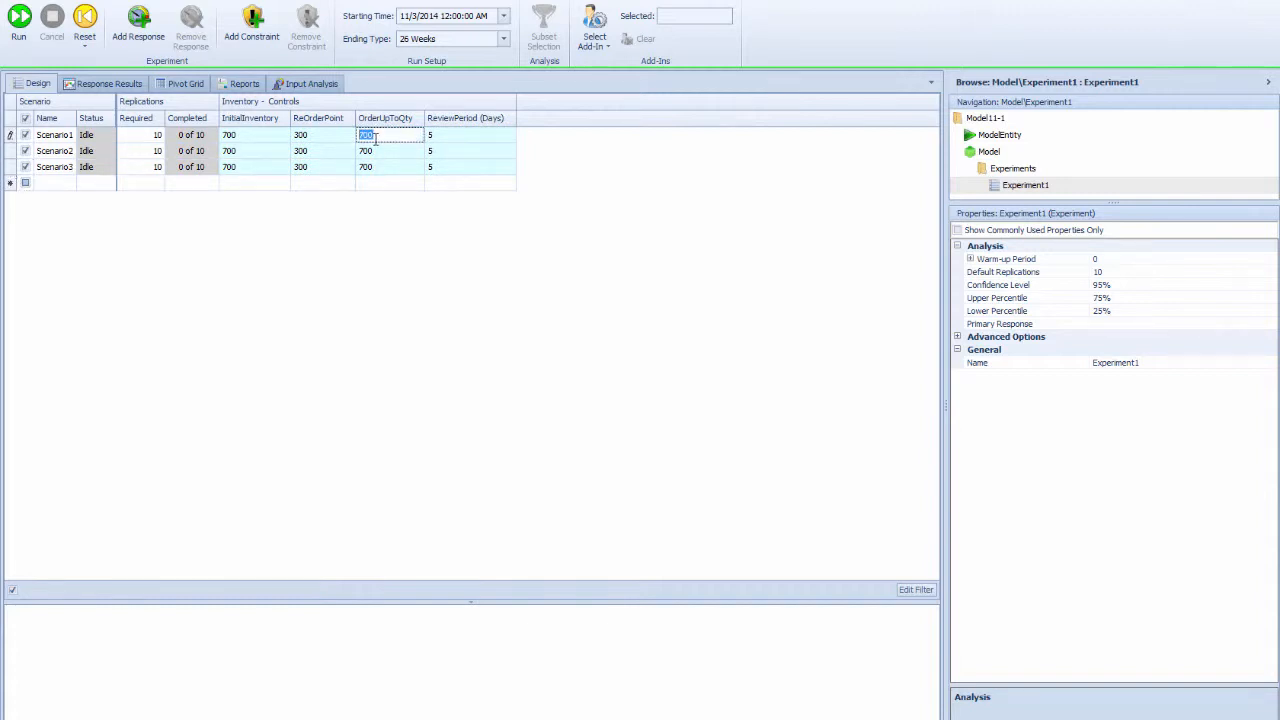
{"action": "type", "text": "8"}
{"action": "key", "text": "Down"}
{"action": "key", "text": "Down"}
{"action": "type", "text": "80"}
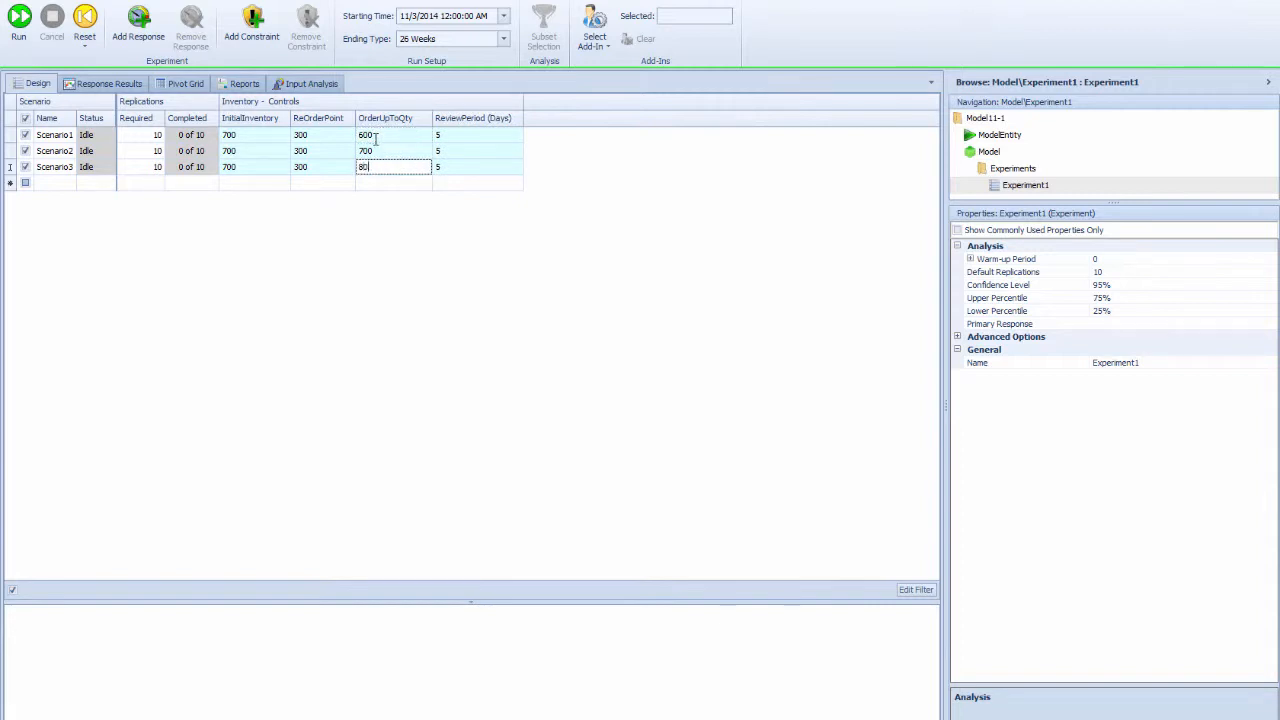
{"action": "type", "text": "0"}
{"action": "key", "text": "Return"}
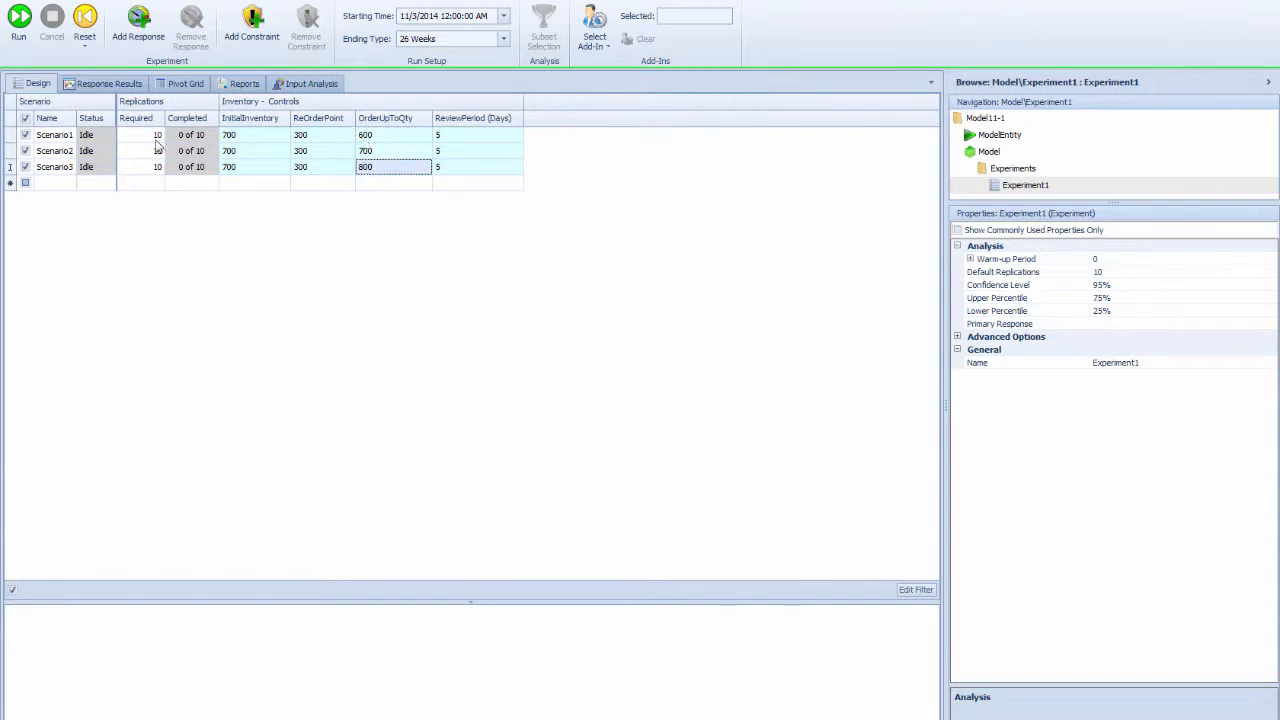
Add six more scenarios, Scenario4 through Scenario9, below the existing three
{"action": "left_click_drag", "start_coordinate": [10, 135], "coordinate": [18, 172]}
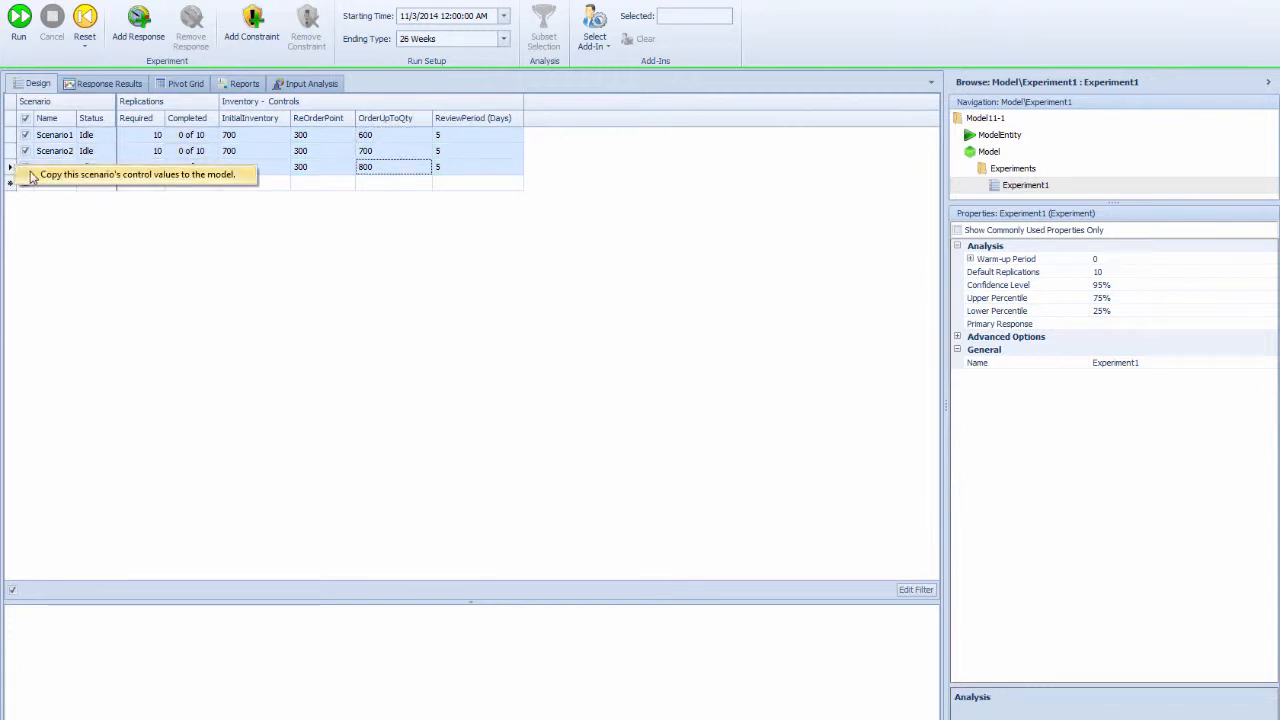
{"action": "left_click", "coordinate": [11, 137]}
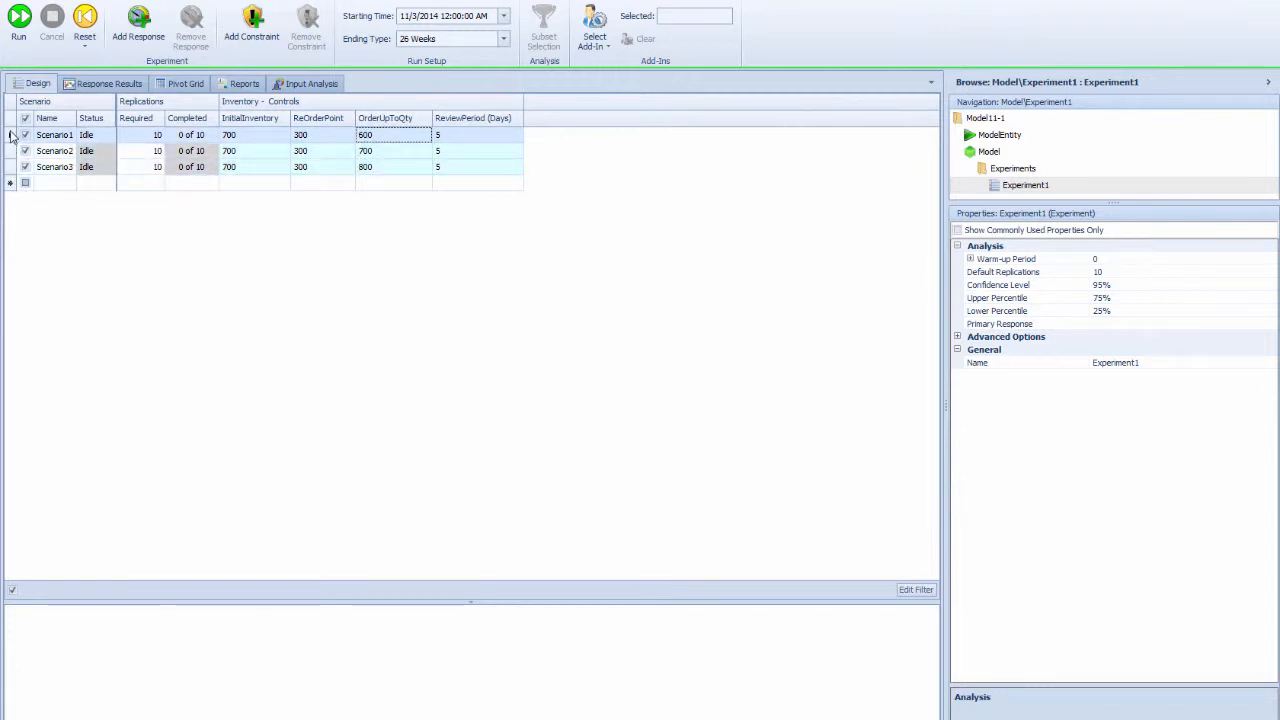
{"action": "left_click", "coordinate": [13, 184]}
{"action": "left_click", "coordinate": [13, 184]}
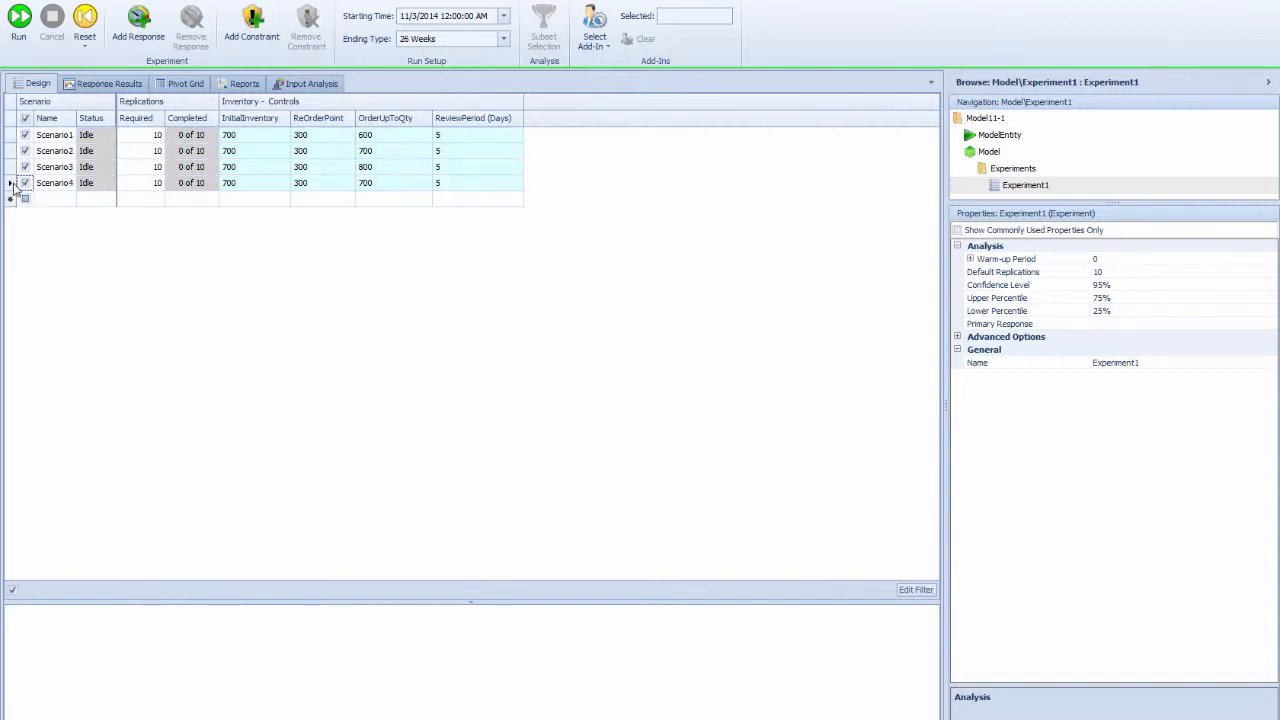
{"action": "left_click", "coordinate": [13, 199]}
{"action": "left_click", "coordinate": [13, 215]}
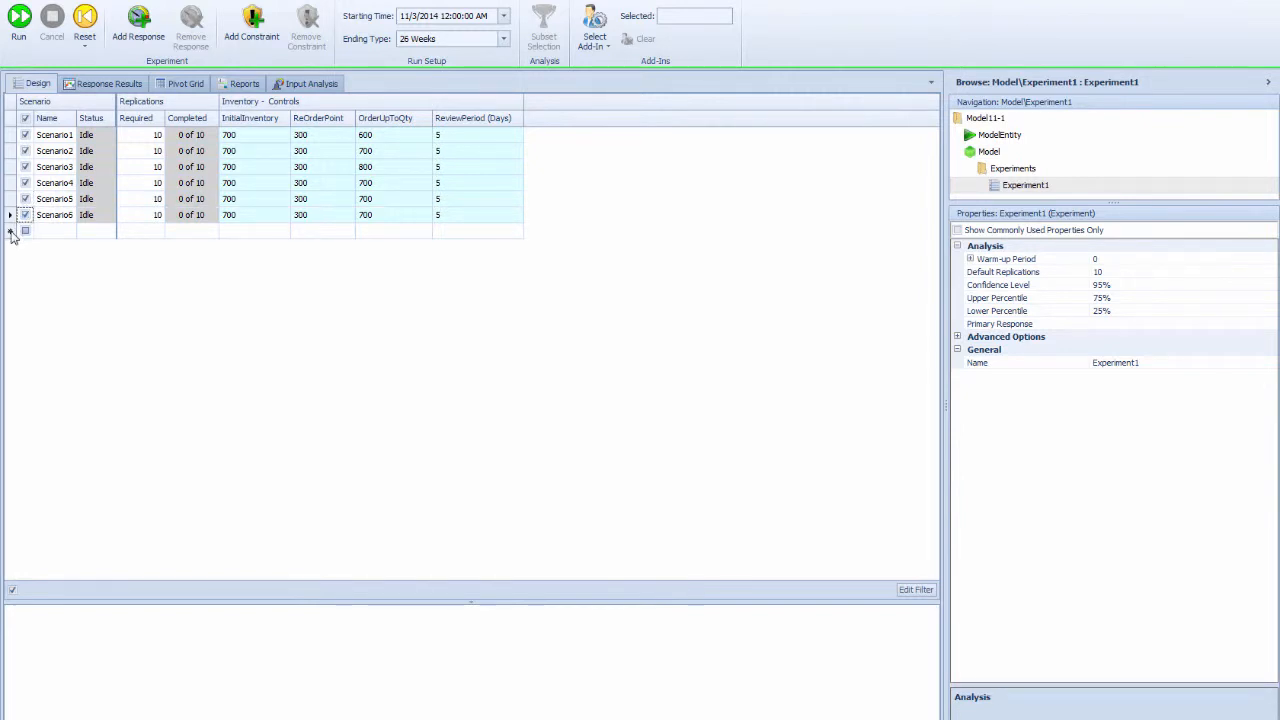
{"action": "left_click", "coordinate": [12, 232]}
{"action": "left_click", "coordinate": [12, 232]}
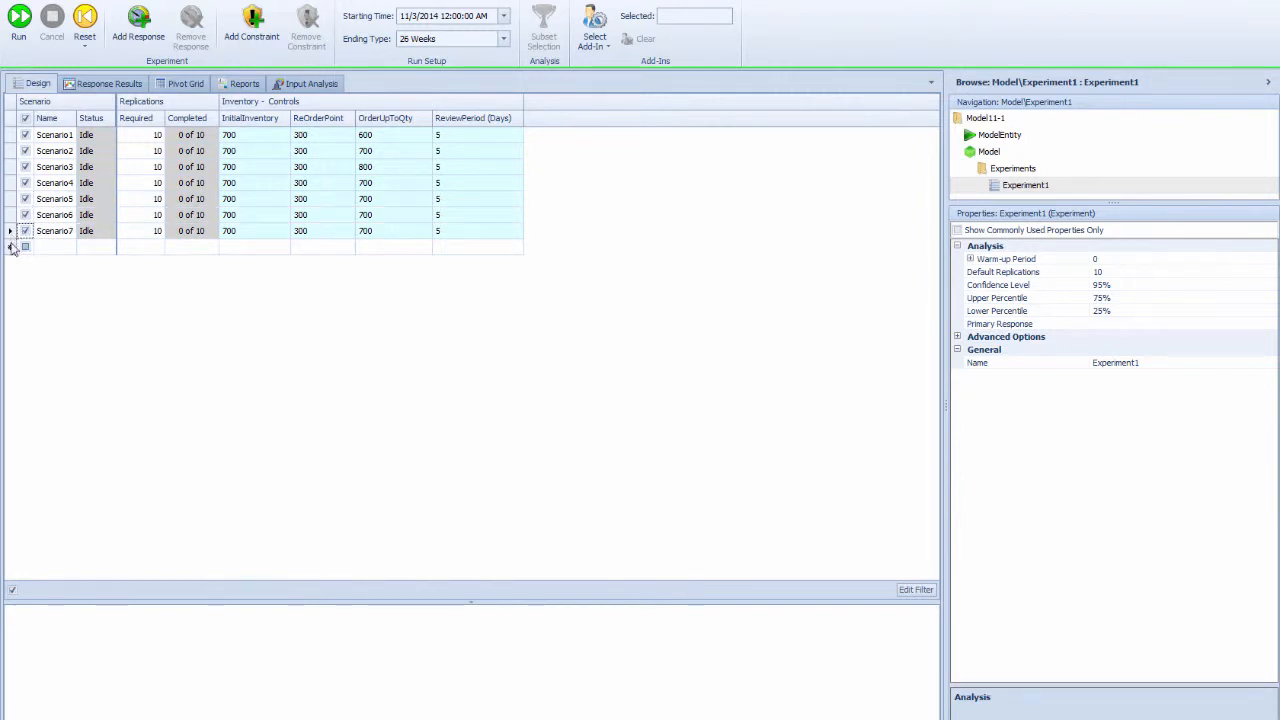
{"action": "left_click", "coordinate": [12, 247]}
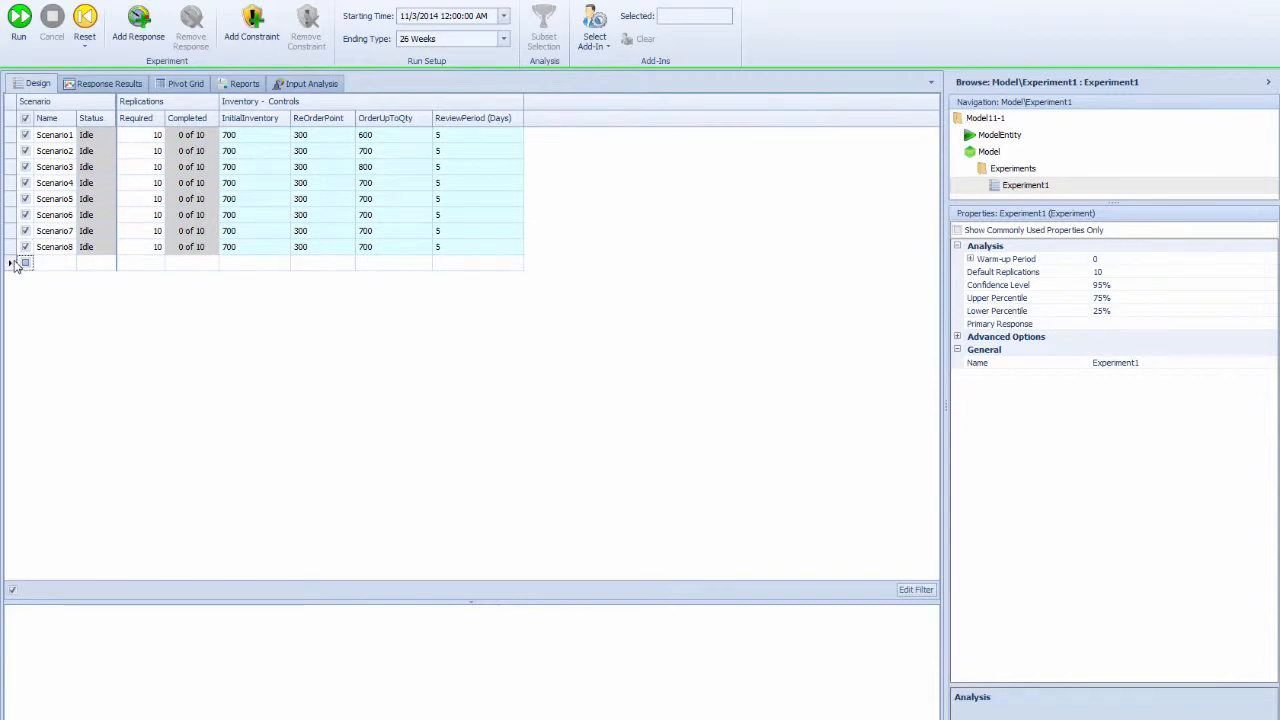
{"action": "left_click", "coordinate": [12, 263]}
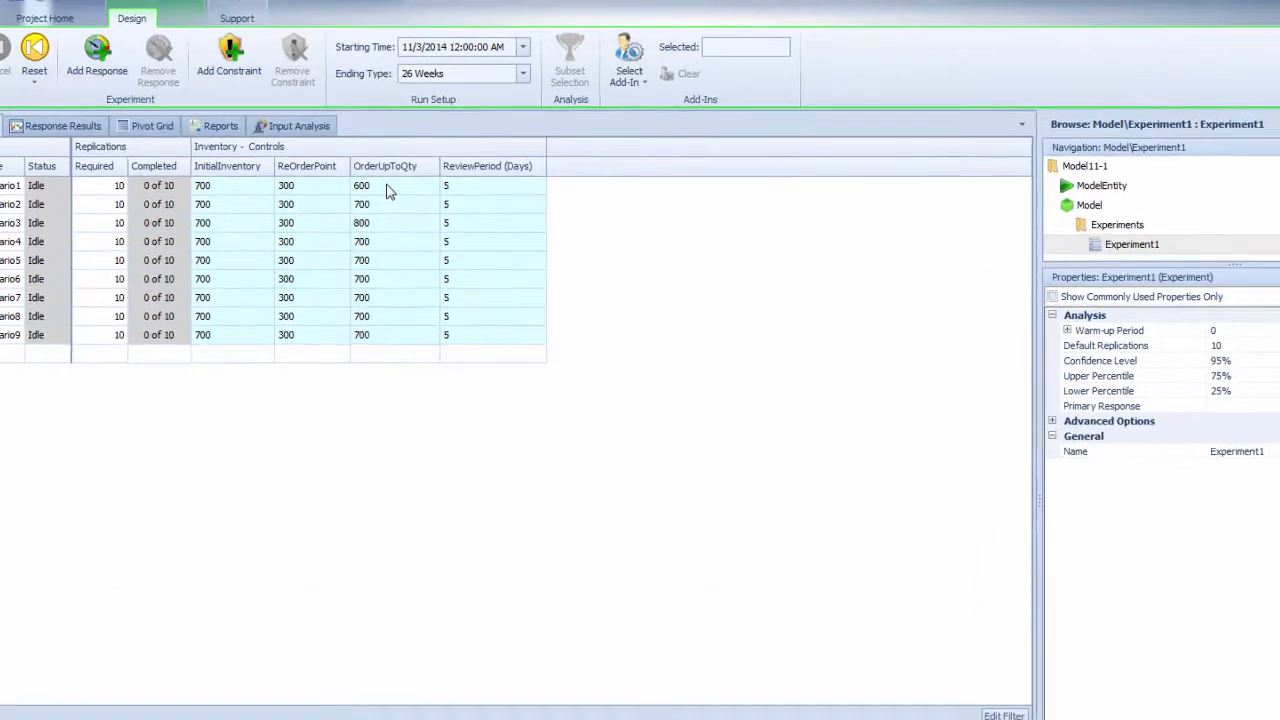
Copy the OrderUpToQty values of Scenario1 to Scenario3 into Scenario4 to Scenario6 and Scenario7 to Scenario9
{"action": "left_click_drag", "start_coordinate": [389, 136], "coordinate": [389, 164]}
{"action": "key", "text": "ctrl+c"}
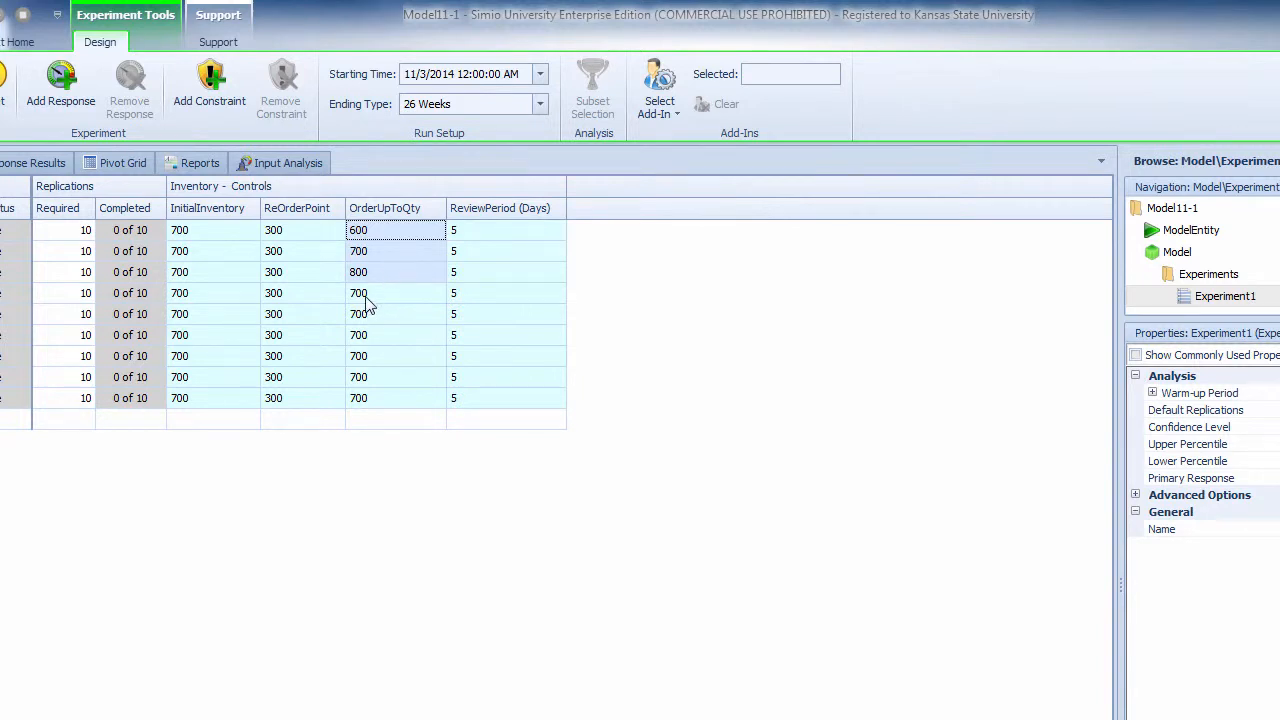
{"action": "left_click", "coordinate": [364, 296]}
{"action": "left_click_drag", "start_coordinate": [366, 314], "coordinate": [370, 405]}
{"action": "key", "text": "ctrl+v"}
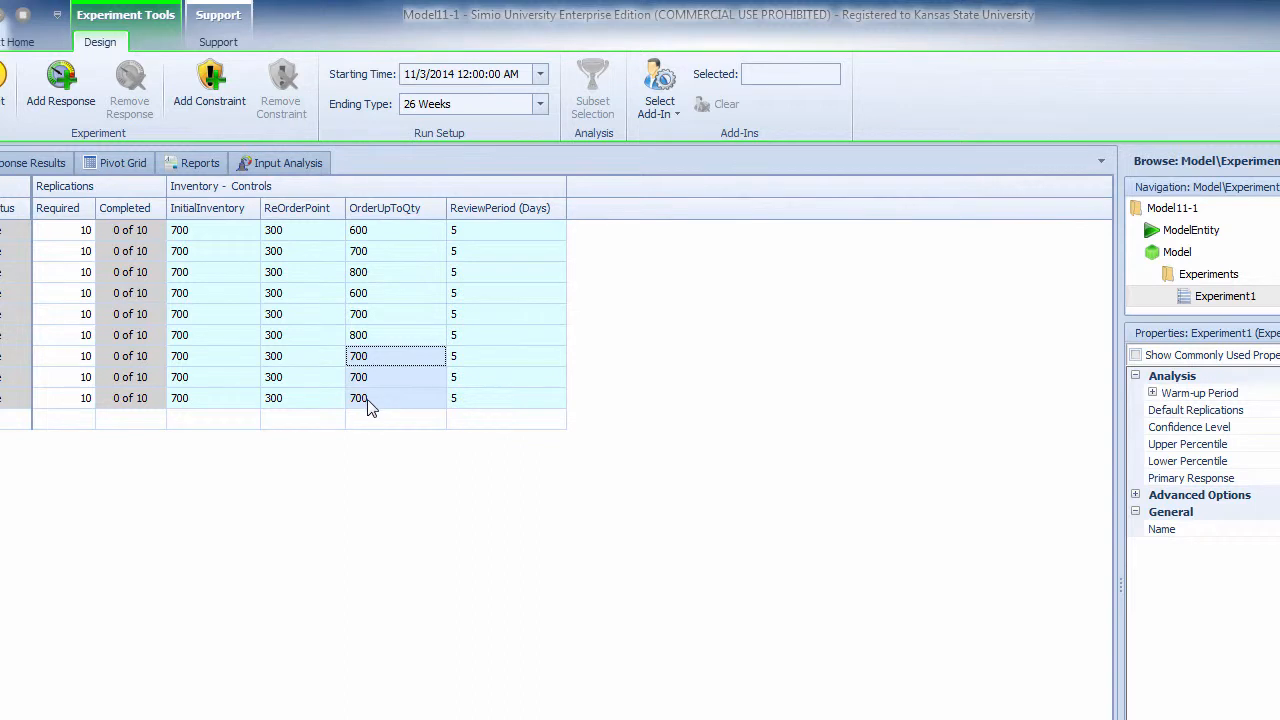
{"action": "key", "text": "ctrl+v"}
Set Scenario3's ReOrderPoint to 400 and fill that value down through Scenario5
{"action": "left_click", "coordinate": [292, 277]}
{"action": "left_click", "coordinate": [293, 278]}
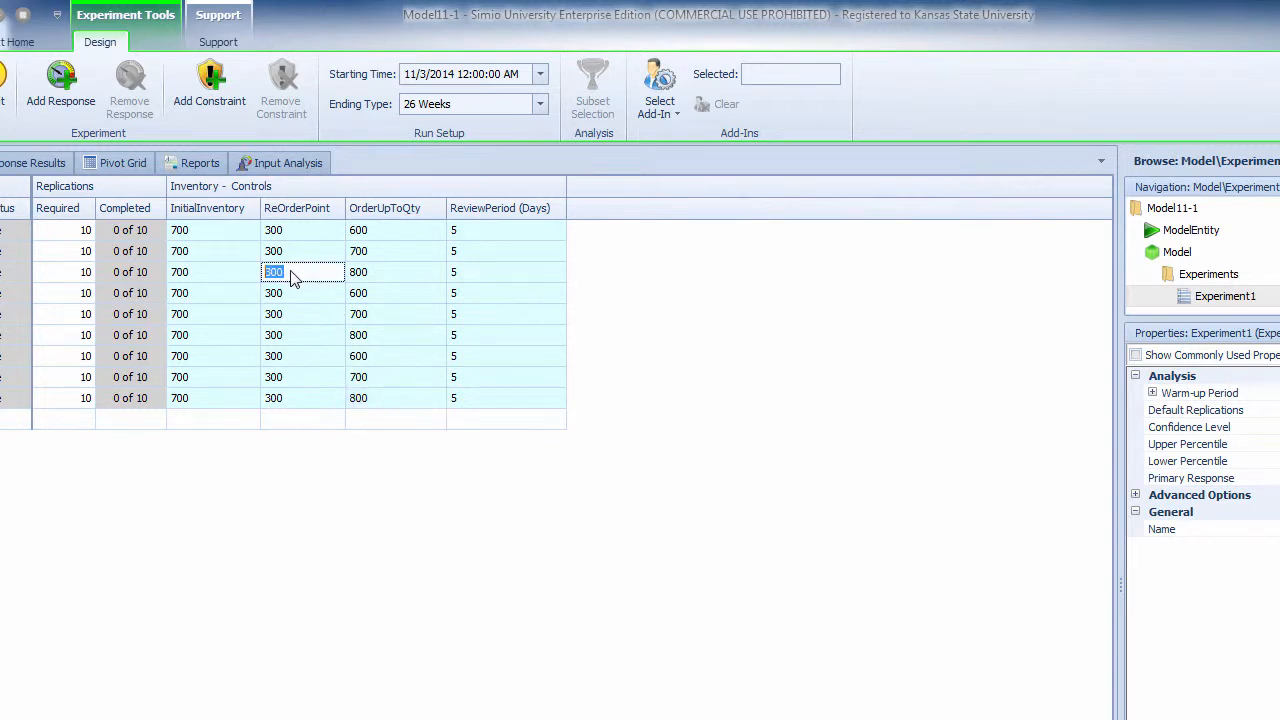
{"action": "type", "text": "400"}
{"action": "key", "text": "Return"}
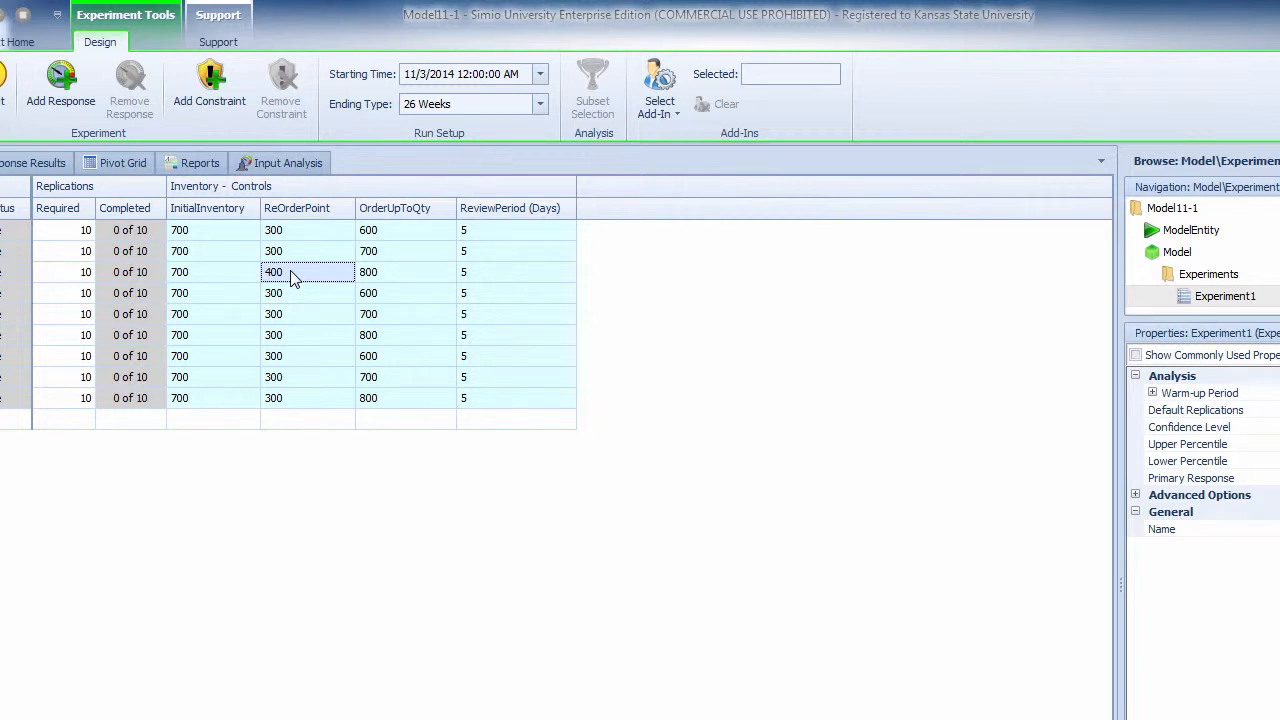
{"action": "left_click_drag", "start_coordinate": [293, 278], "coordinate": [287, 315]}
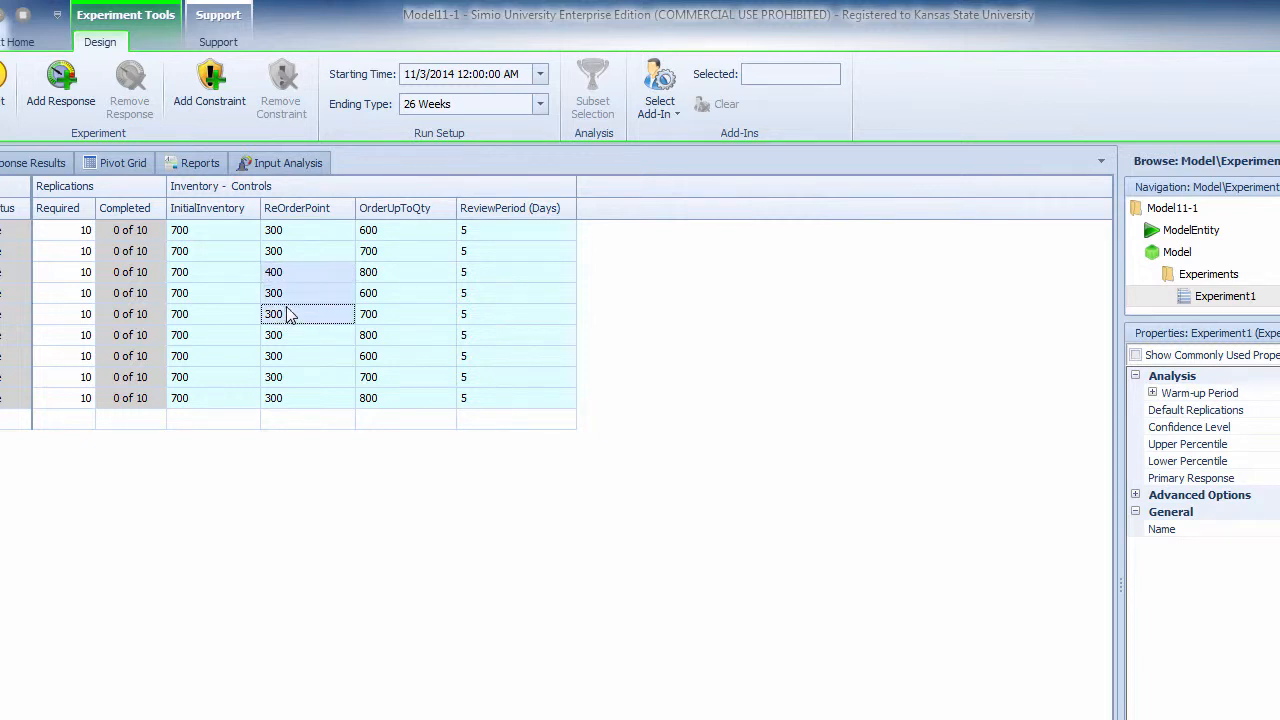
{"action": "key", "text": "ctrl+d"}
Set ReOrderPoint to 300 for Scenario3 and 400 for Scenario6
{"action": "double_click", "coordinate": [294, 272]}
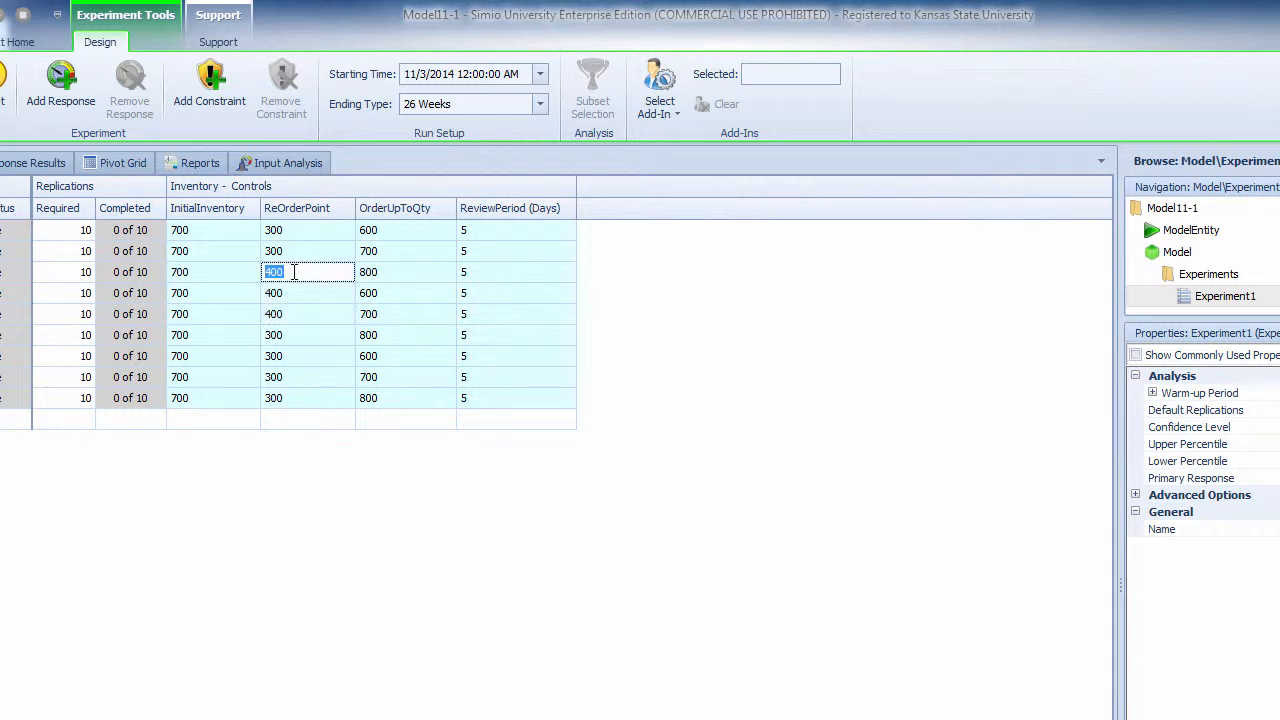
{"action": "type", "text": "300"}
{"action": "double_click", "coordinate": [300, 314]}
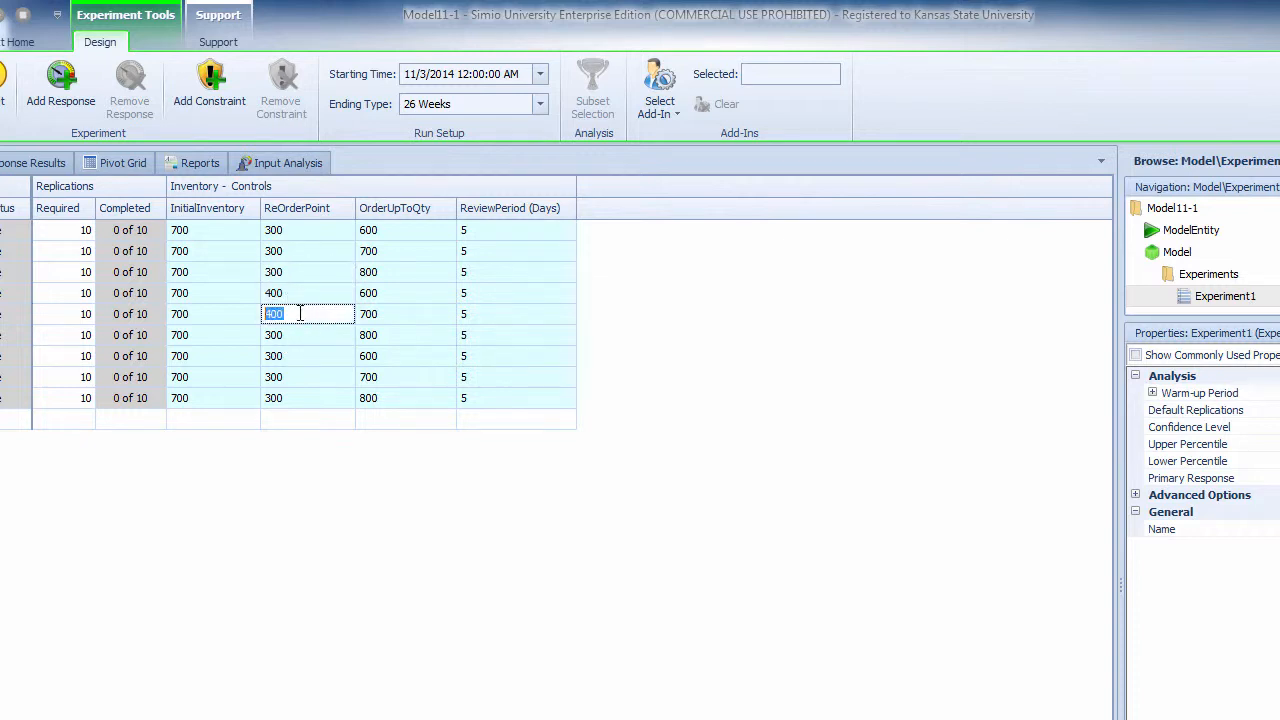
{"action": "double_click", "coordinate": [288, 335]}
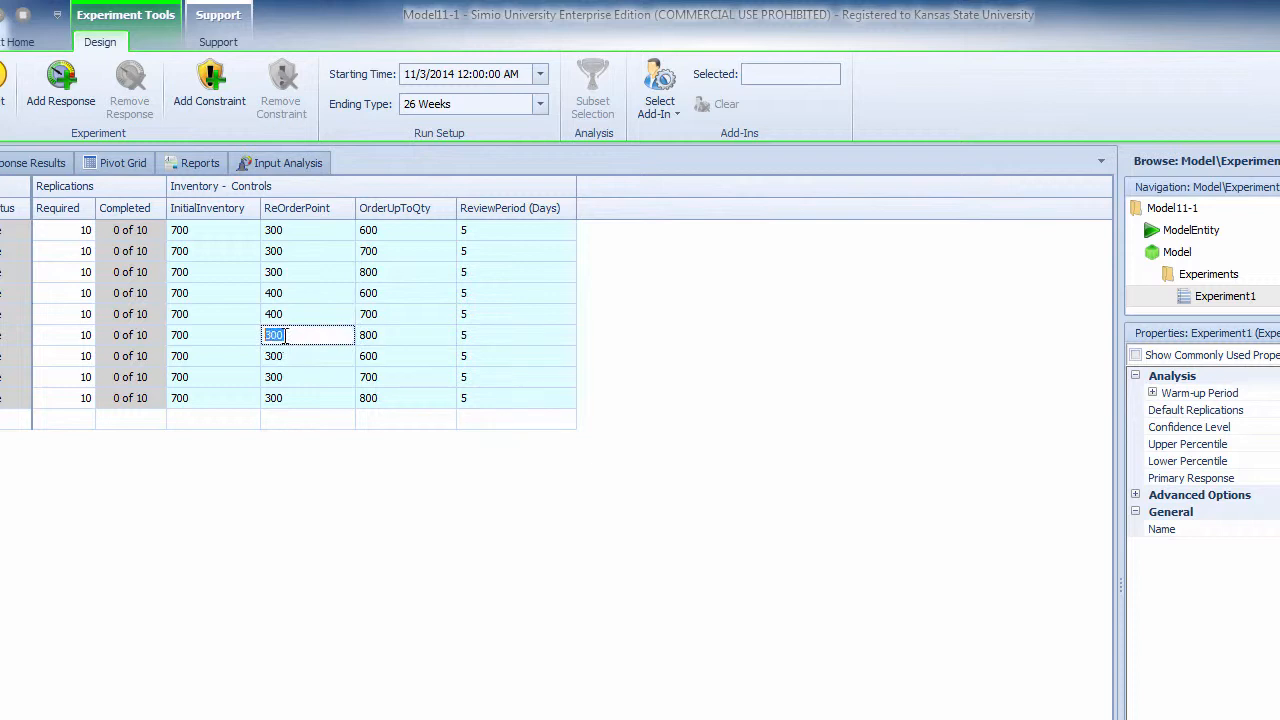
{"action": "type", "text": "400"}
Set Scenario7's ReOrderPoint to 500 and fill that value down through Scenario9
{"action": "double_click", "coordinate": [286, 356]}
{"action": "type", "text": "5"}
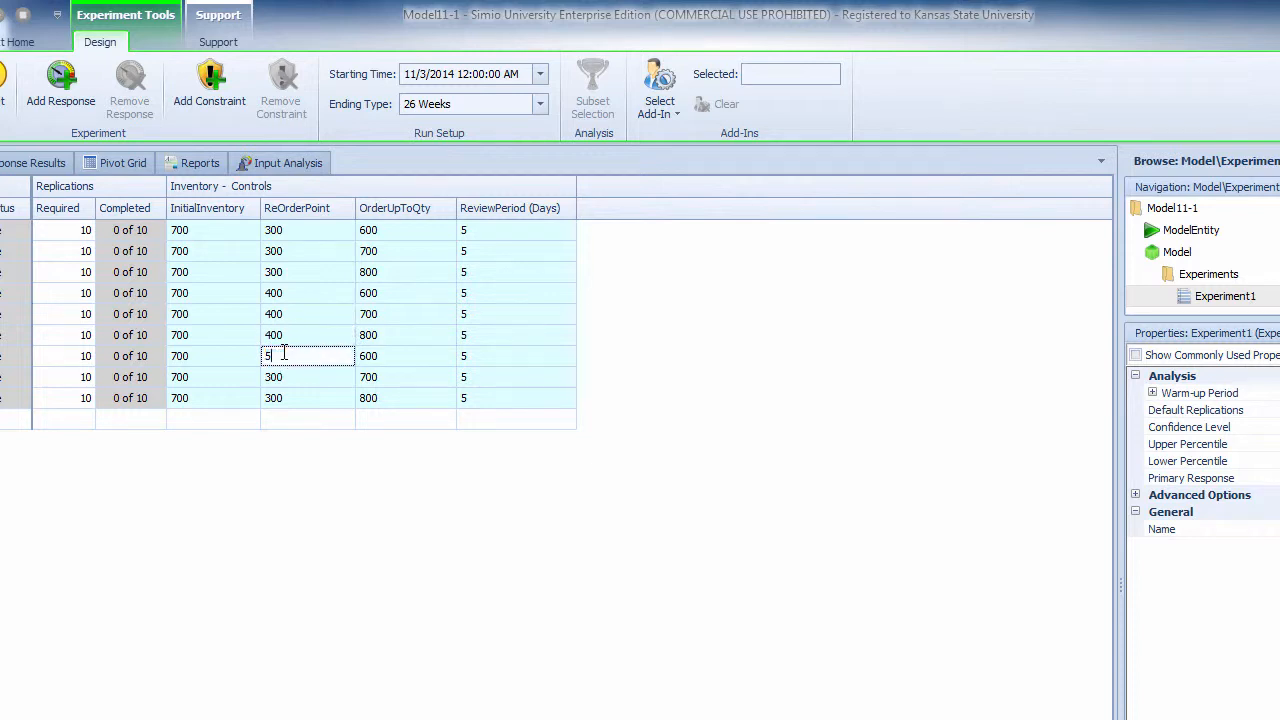
{"action": "key", "text": "Return"}
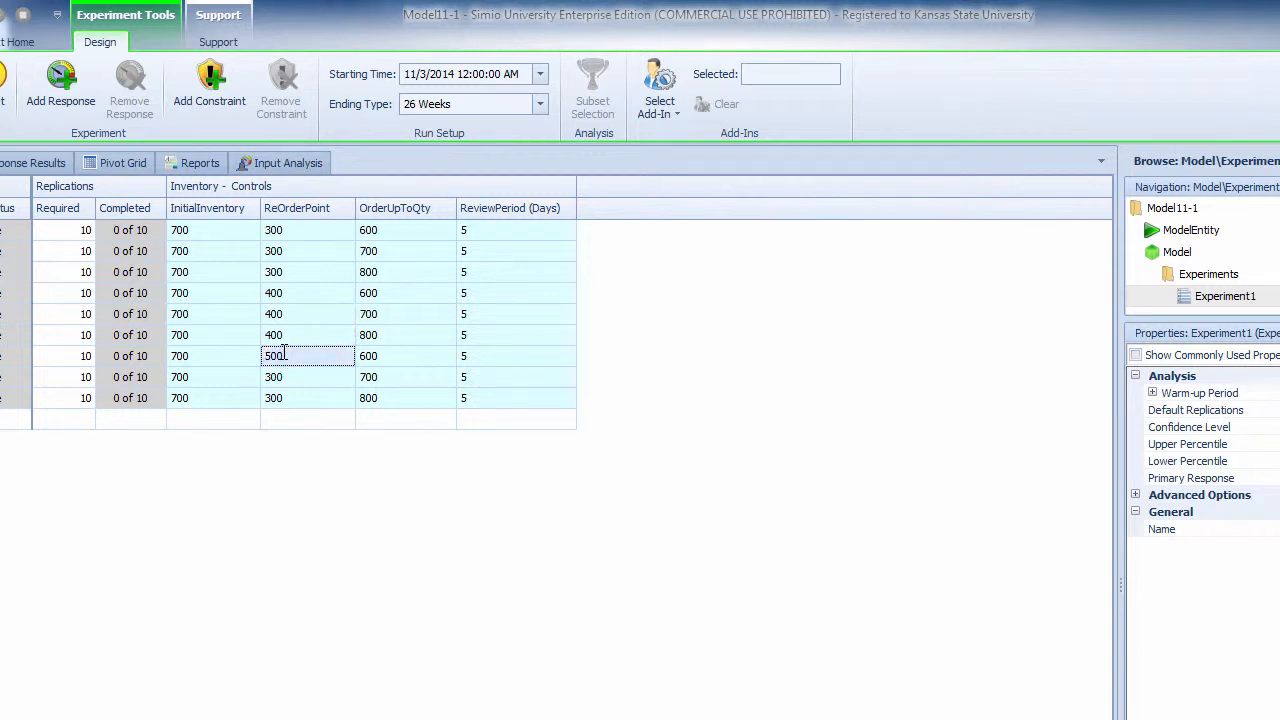
{"action": "key", "text": "shift+Down"}
{"action": "key", "text": "shift+Down"}
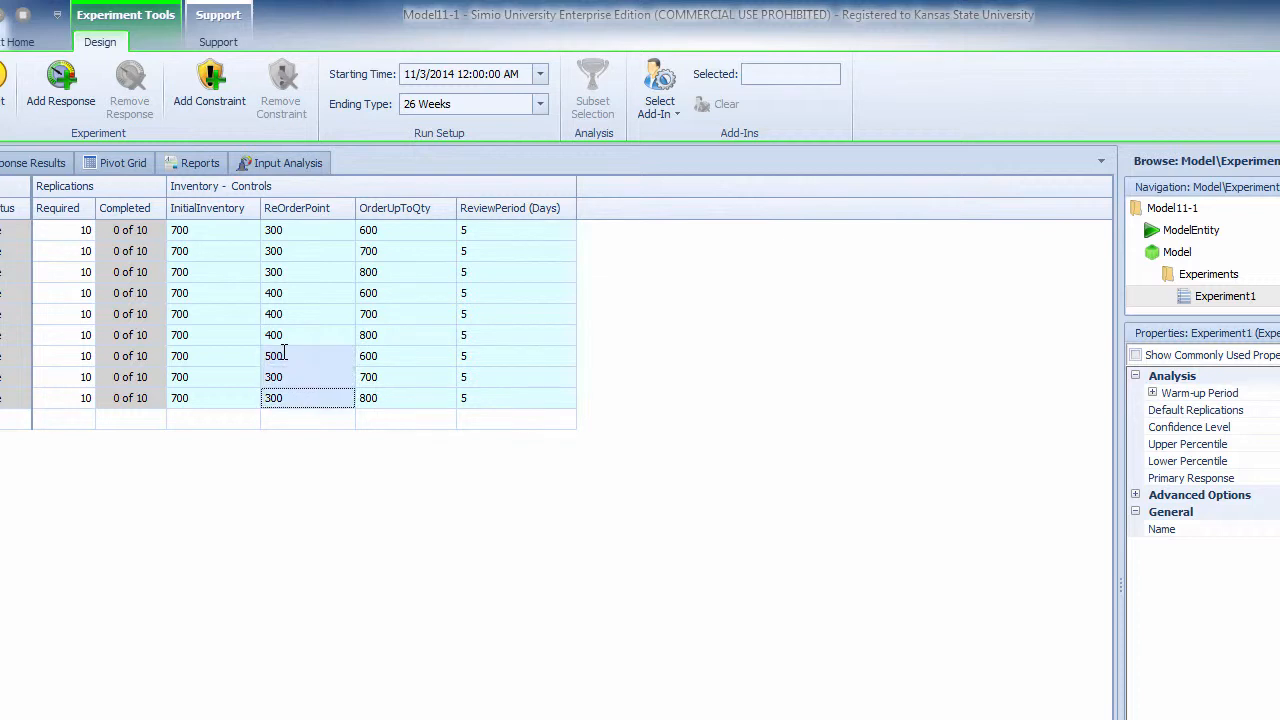
{"action": "left_click", "coordinate": [305, 400]}
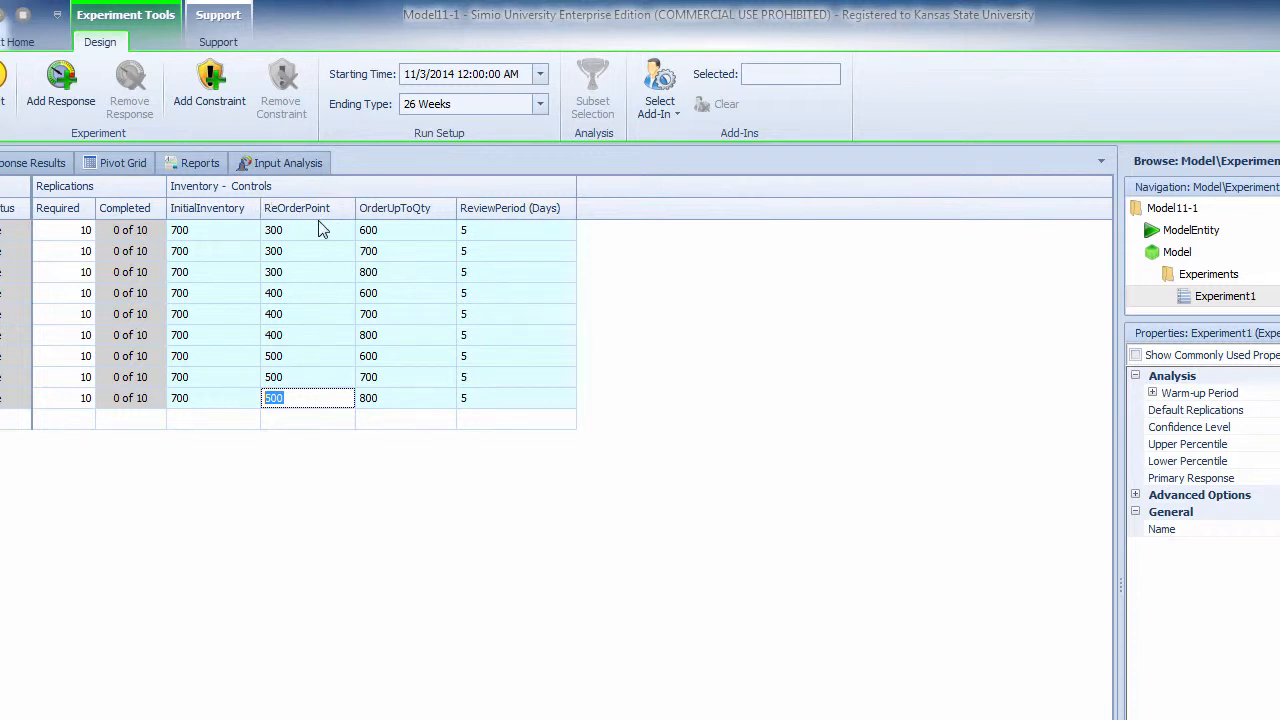
Narrow the OrderUpToQty column slightly in the design table
{"action": "left_click", "coordinate": [321, 295]}
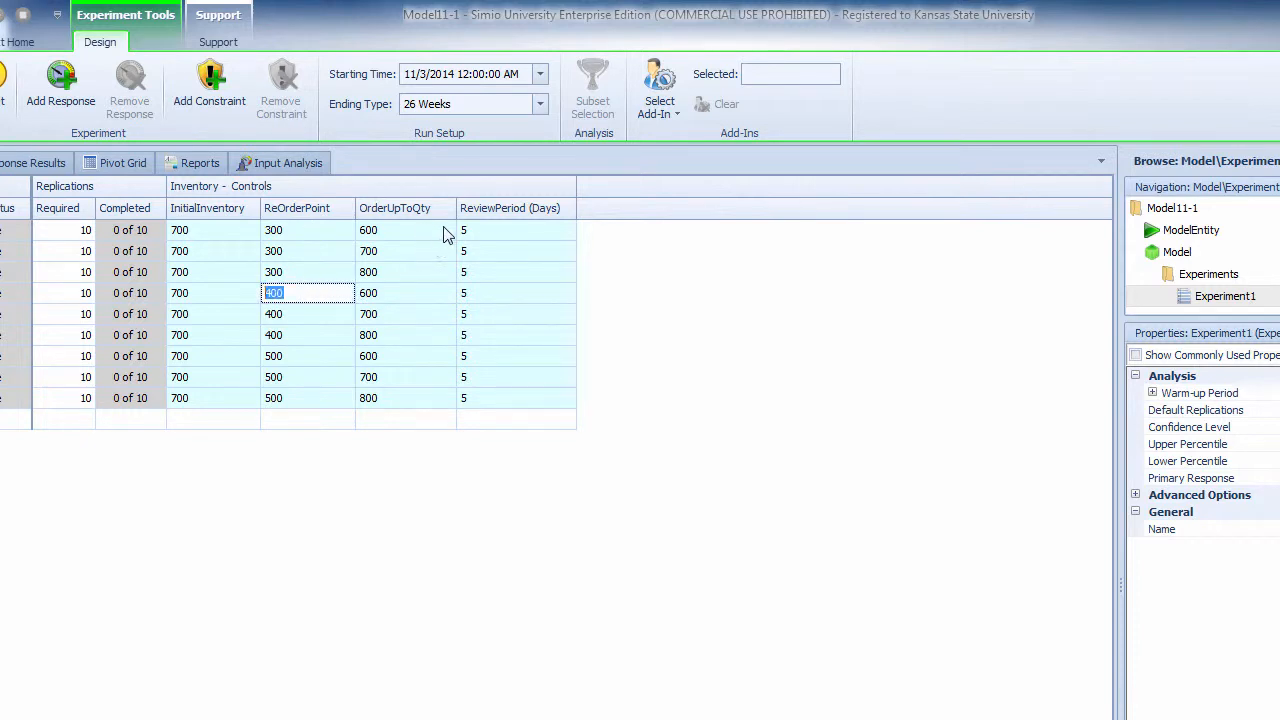
{"action": "left_click_drag", "start_coordinate": [455, 208], "coordinate": [447, 208]}
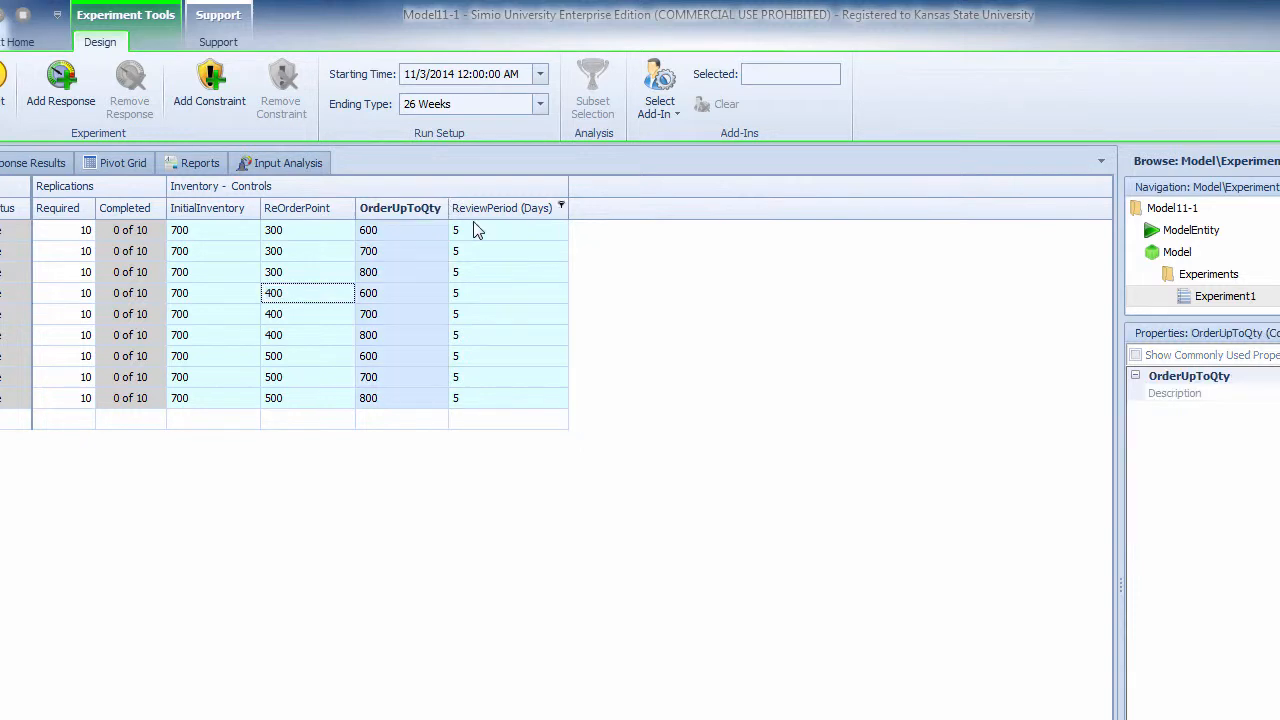
{"action": "left_click", "coordinate": [586, 214]}
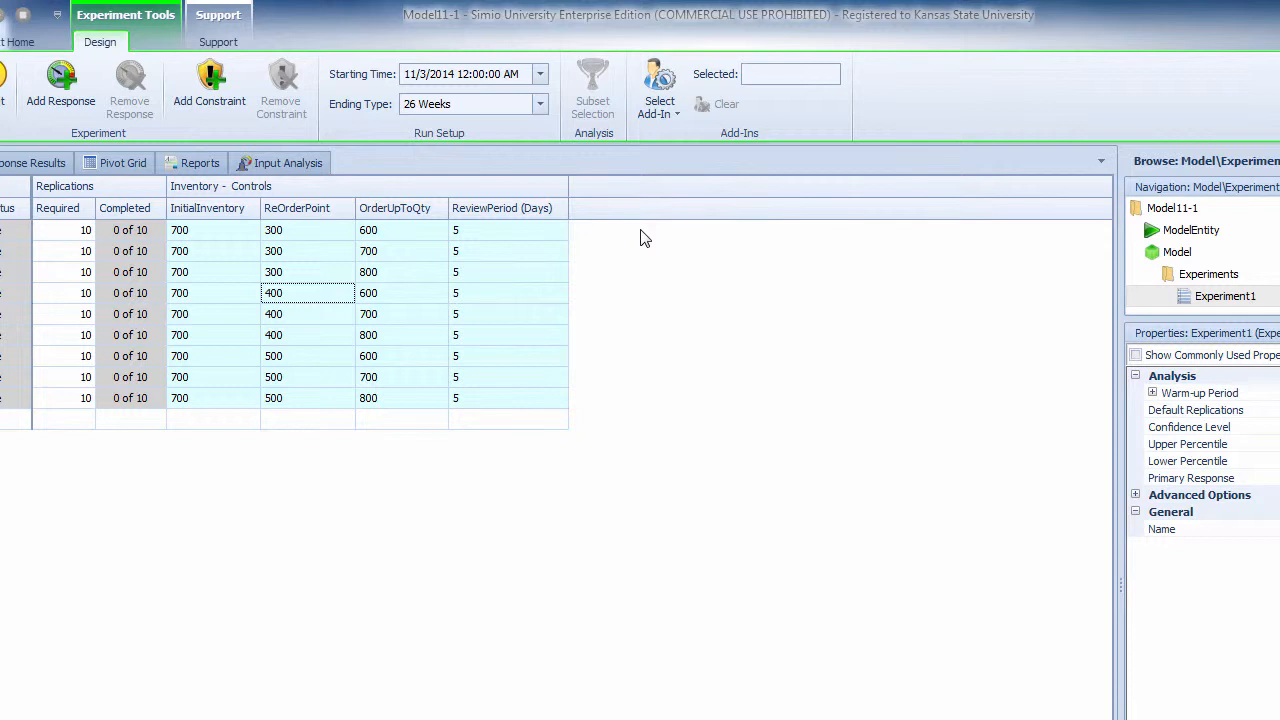
Add three responses to the experiment
{"action": "left_click", "coordinate": [63, 101]}
{"action": "left_click", "coordinate": [63, 101]}
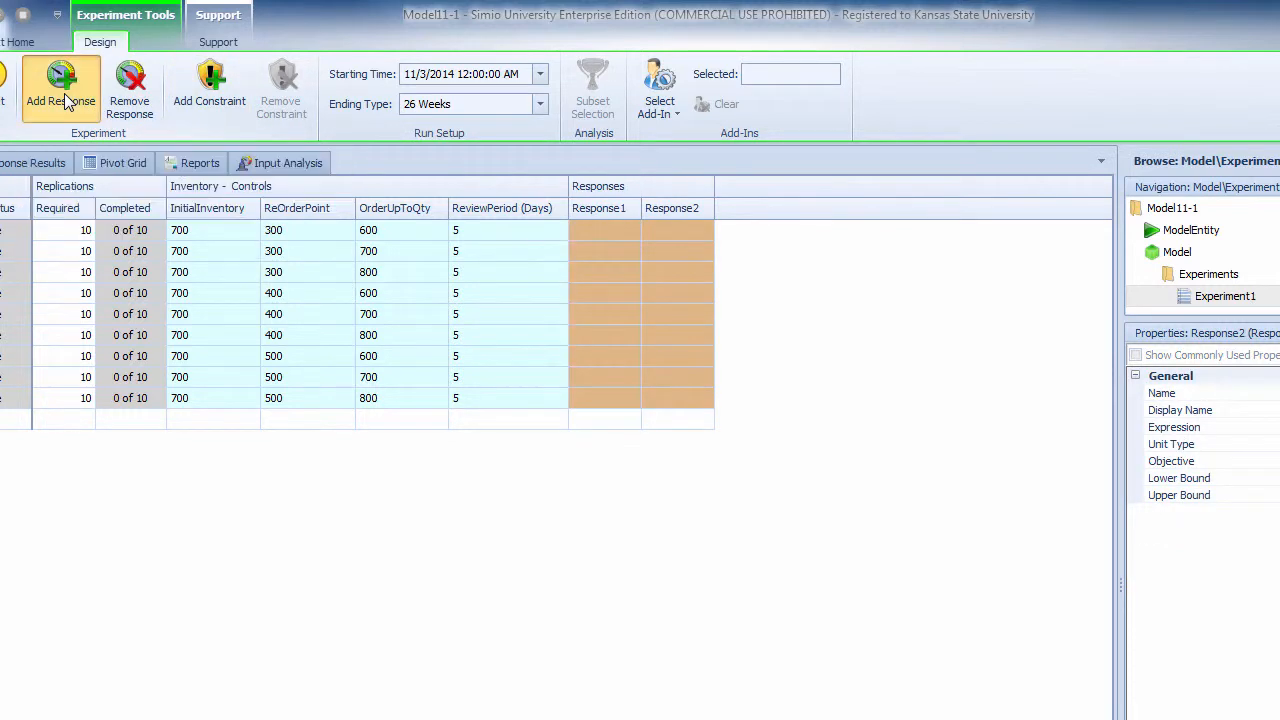
{"action": "left_click", "coordinate": [63, 101]}
Rename the first response, Response1, as AvgInv
{"action": "left_click", "coordinate": [602, 230]}
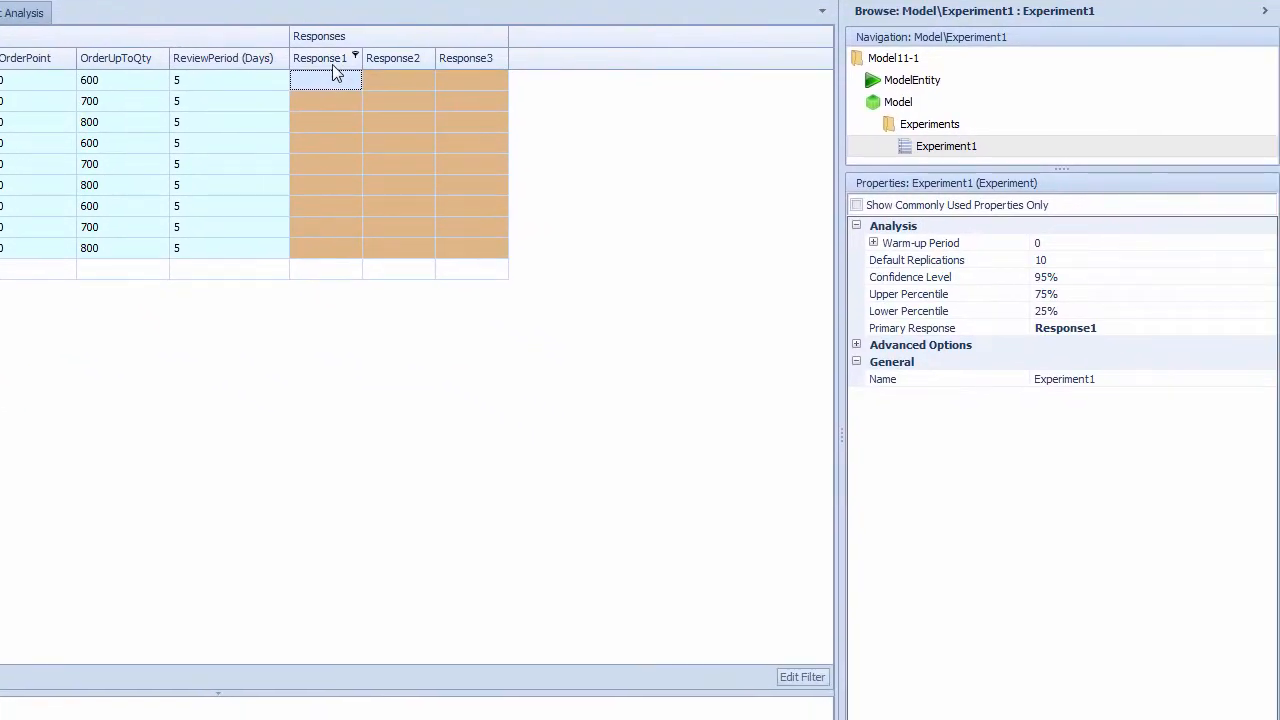
{"action": "left_click", "coordinate": [336, 60]}
{"action": "left_click", "coordinate": [1146, 243]}
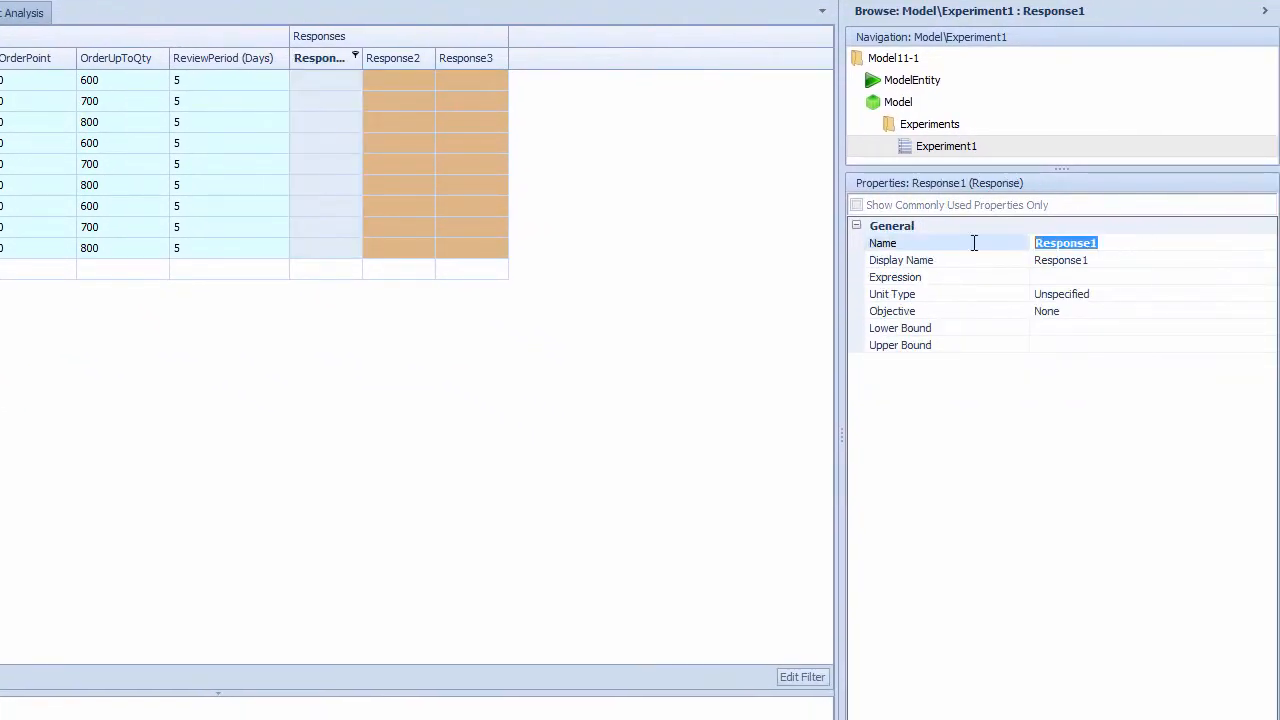
{"action": "type", "text": "AvgInv"}
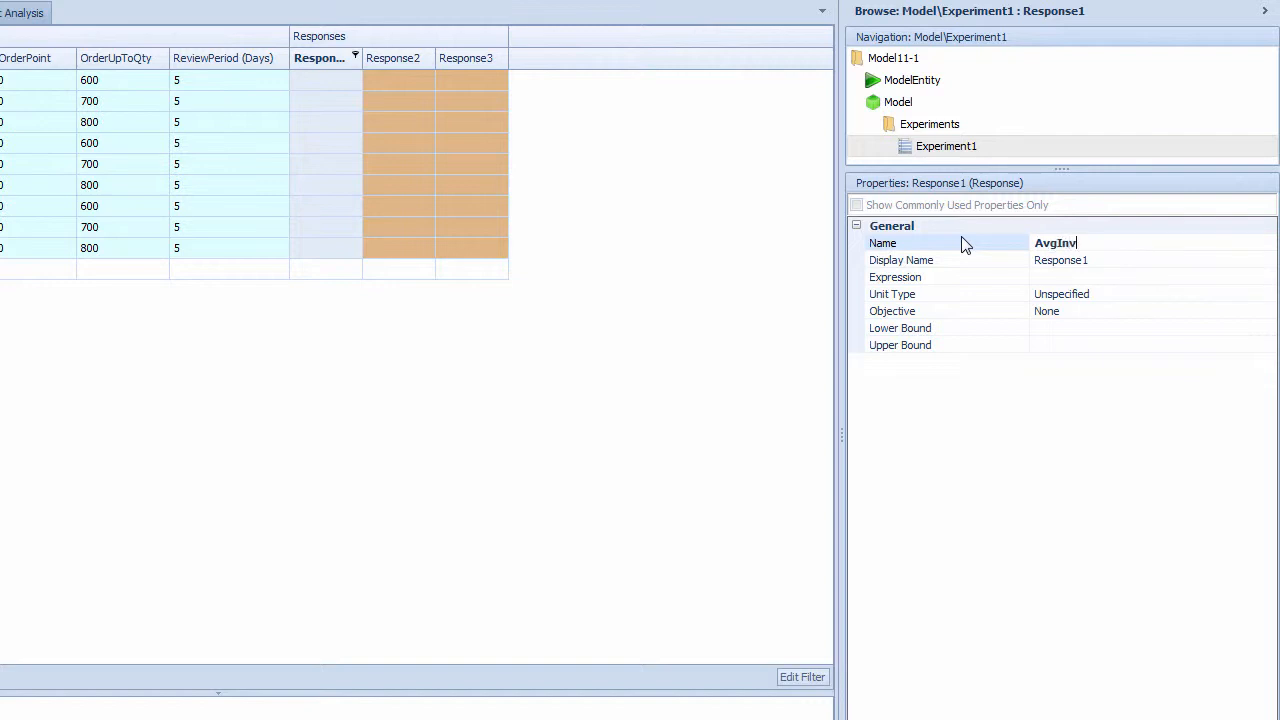
{"action": "key", "text": "Return"}
Set the AvgInv response's expression to StateStatInv.Average
{"action": "left_click", "coordinate": [1090, 277]}
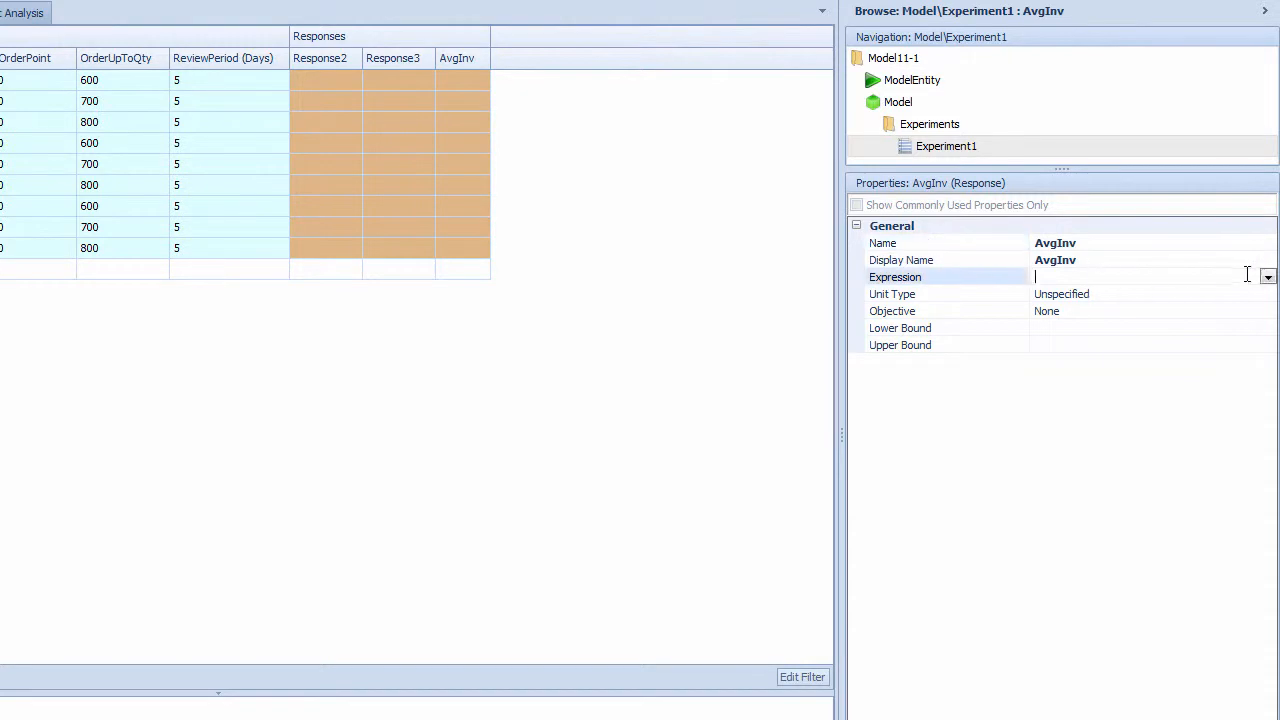
{"action": "left_click", "coordinate": [1267, 277]}
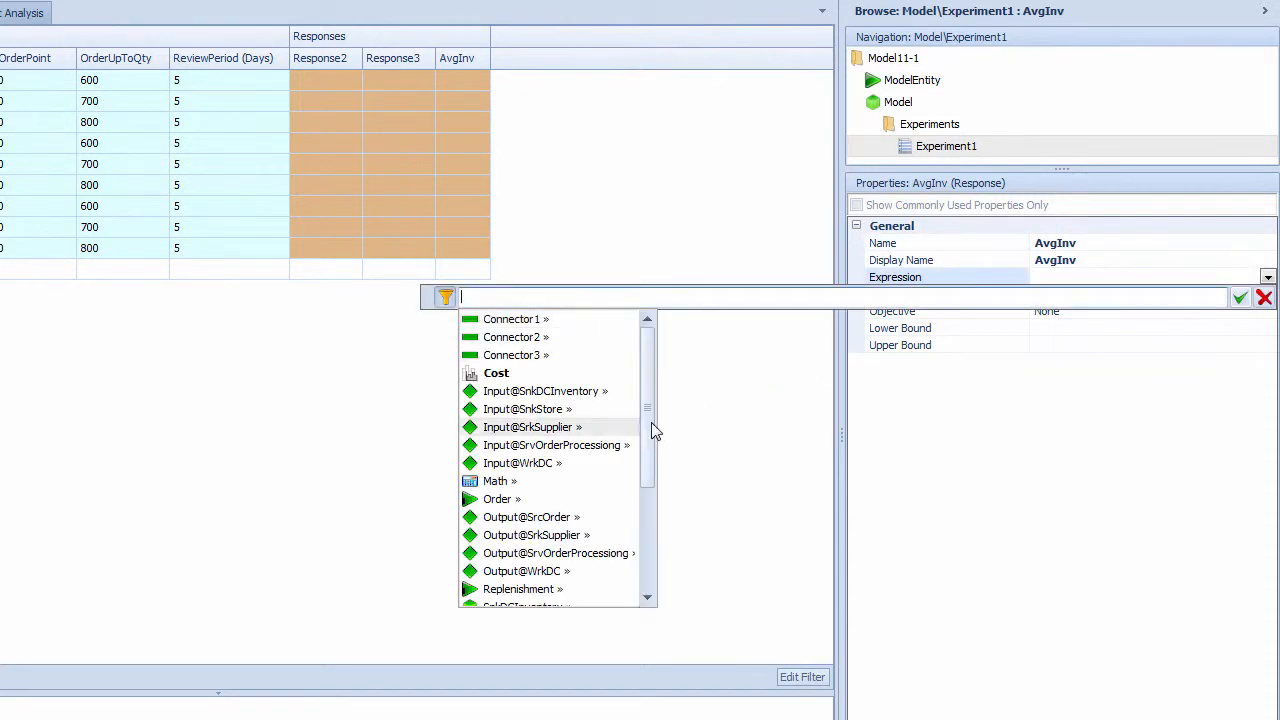
{"action": "left_click_drag", "start_coordinate": [651, 423], "coordinate": [643, 505]}
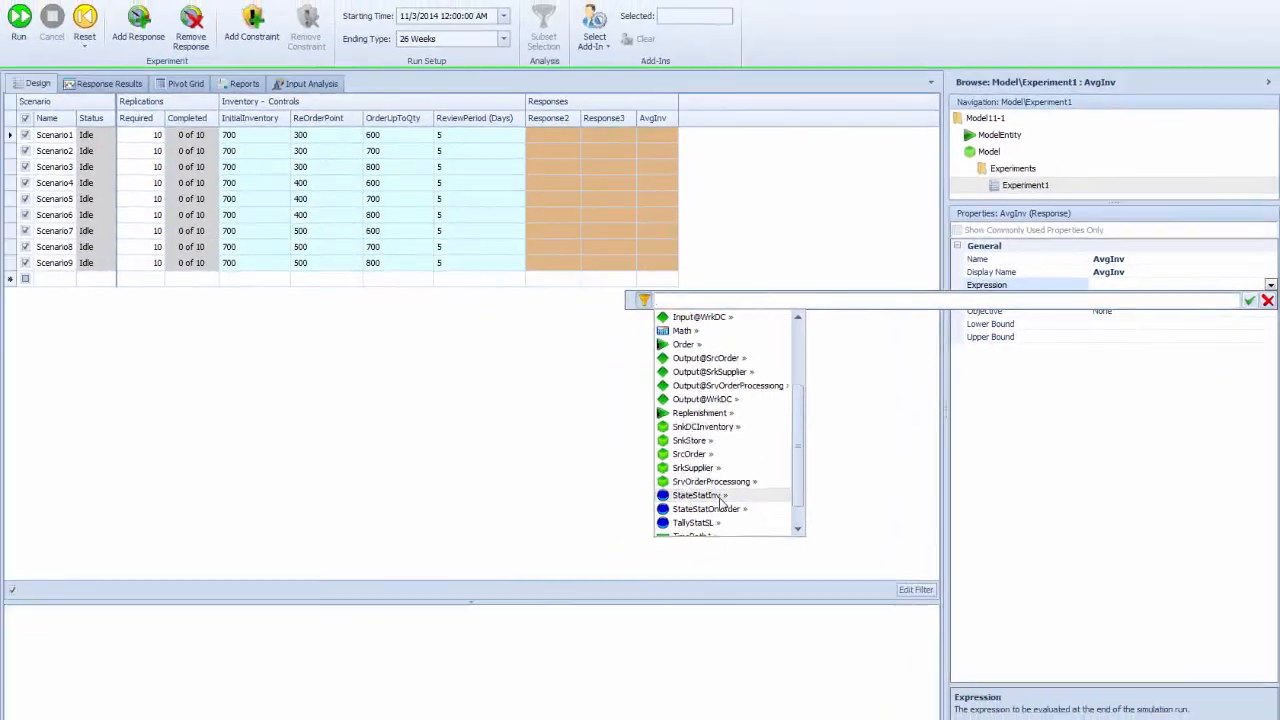
{"action": "left_click", "coordinate": [719, 496]}
{"action": "type", "text": "."}
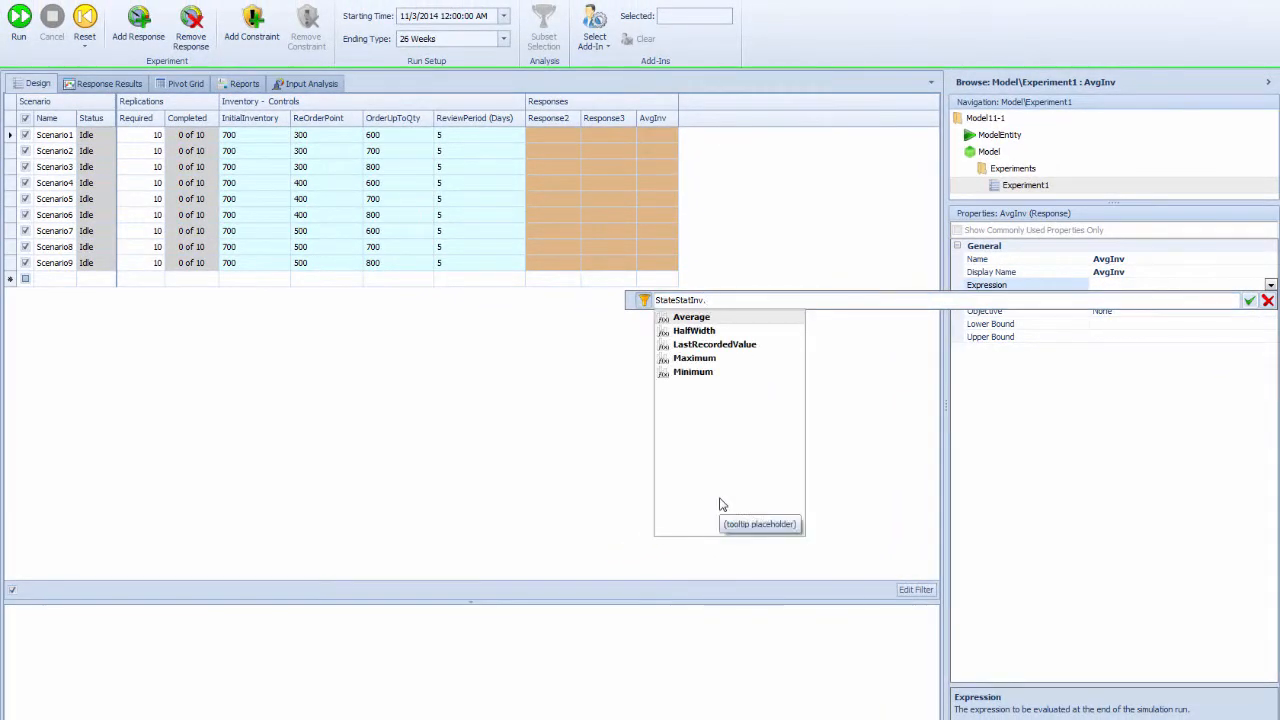
{"action": "key", "text": "Return"}
{"action": "key", "text": "Return"}
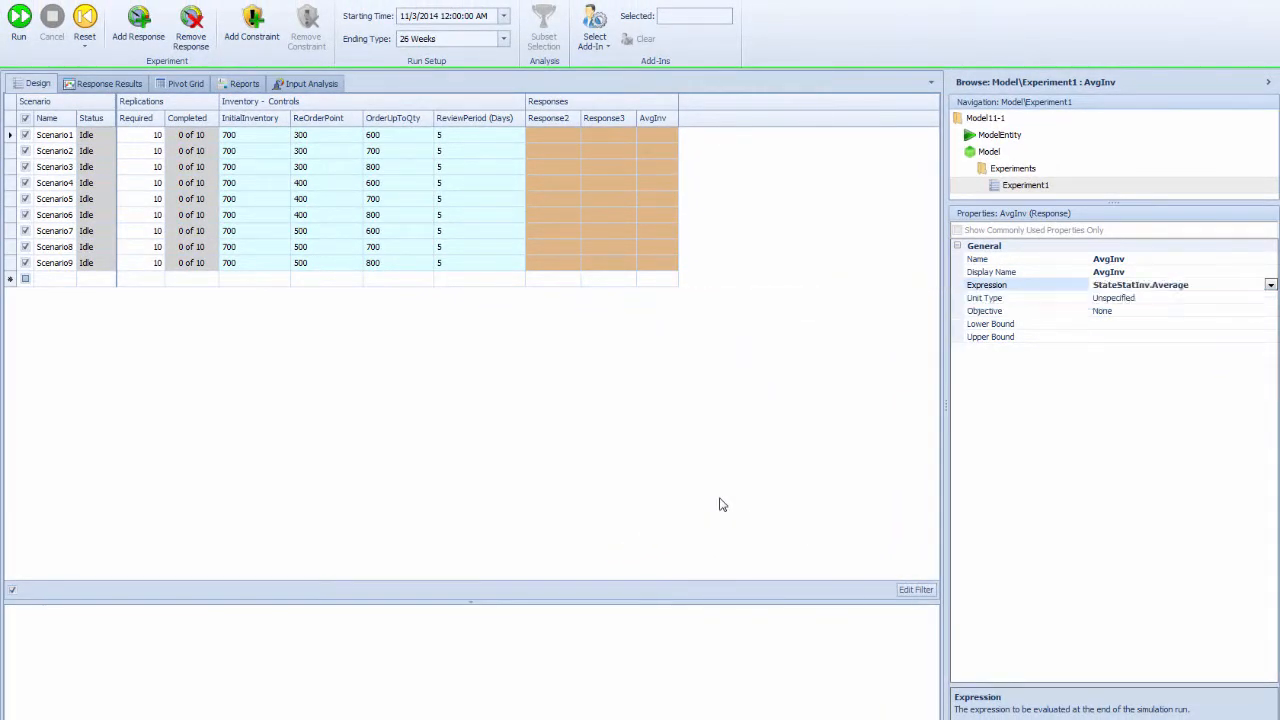
Rename the response Response2 as AvgSL
{"action": "left_click", "coordinate": [606, 122]}
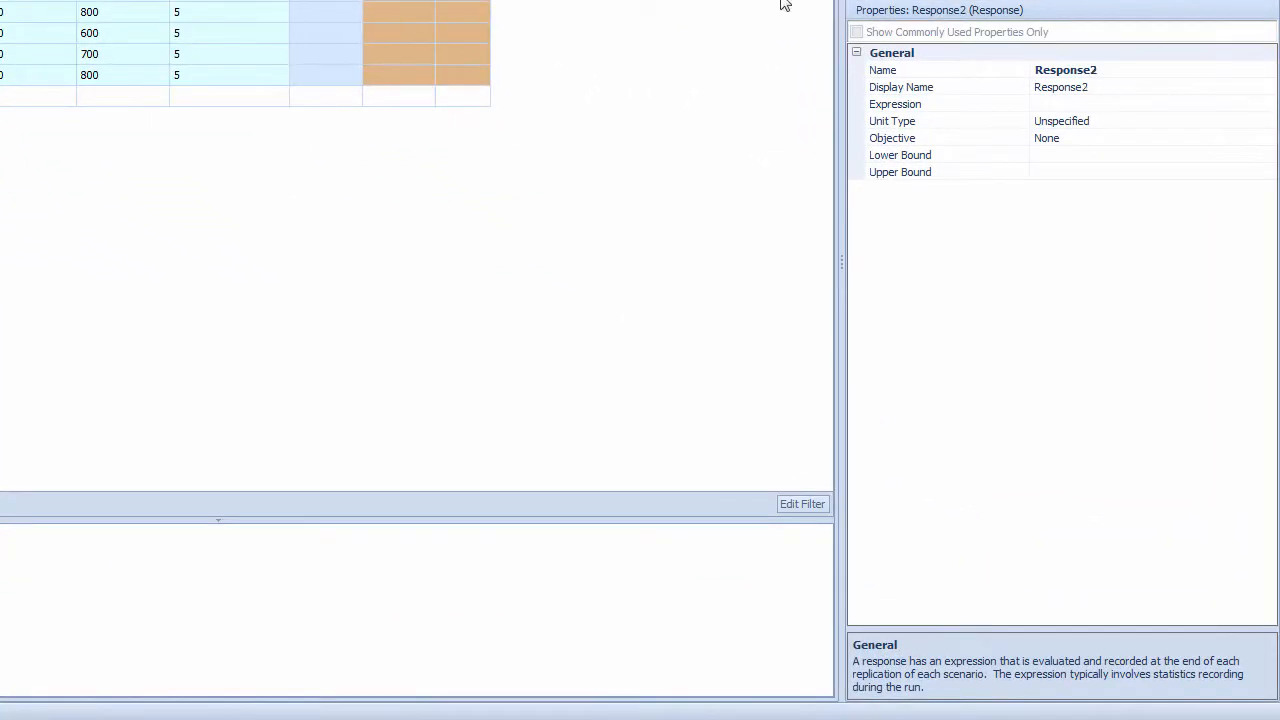
{"action": "left_click", "coordinate": [1111, 76]}
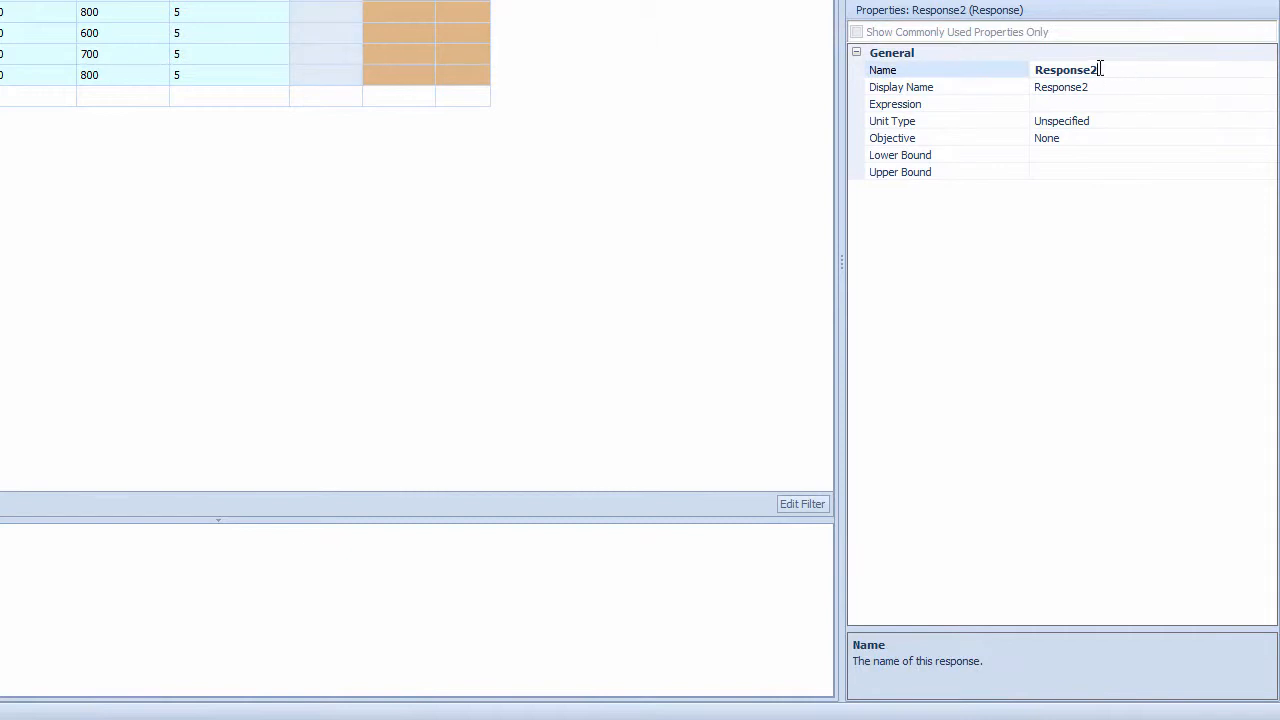
{"action": "left_click", "coordinate": [1100, 69]}
{"action": "type", "text": "AvgSL"}
{"action": "key", "text": "Return"}
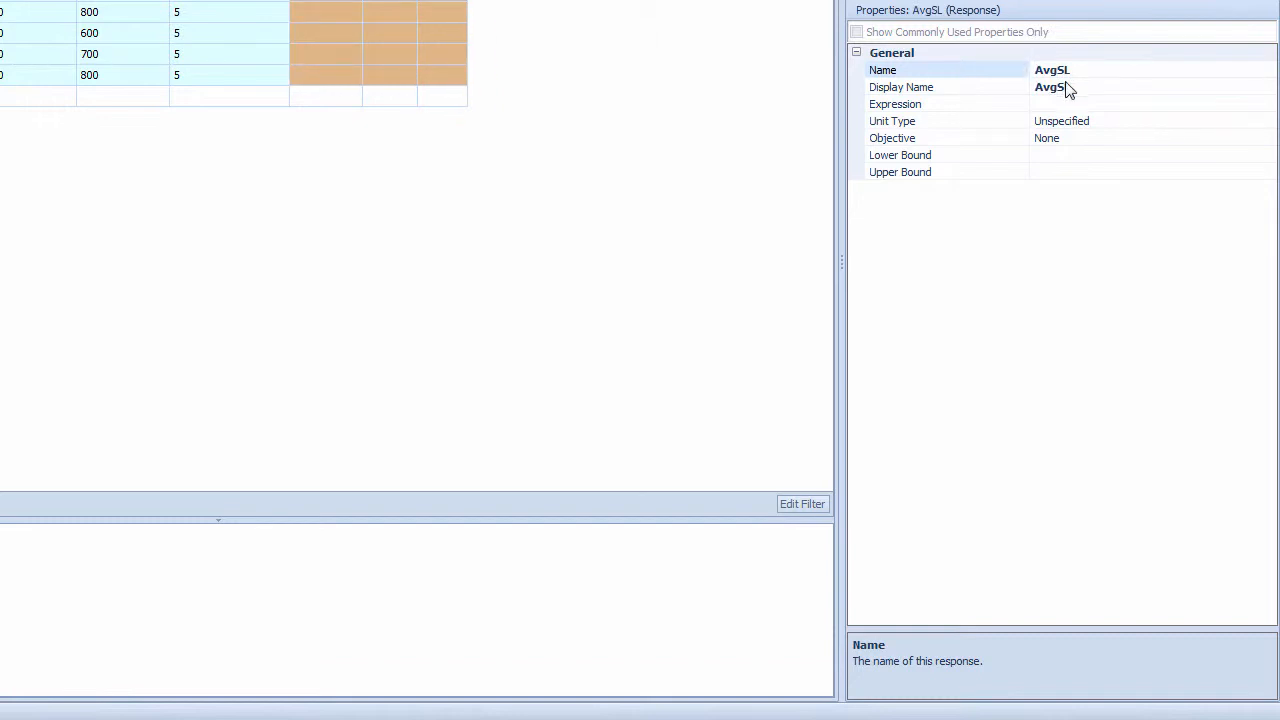
Set the AvgSL response's expression to TallyStatSL.Average
{"action": "left_click", "coordinate": [1099, 105]}
{"action": "left_click", "coordinate": [1266, 104]}
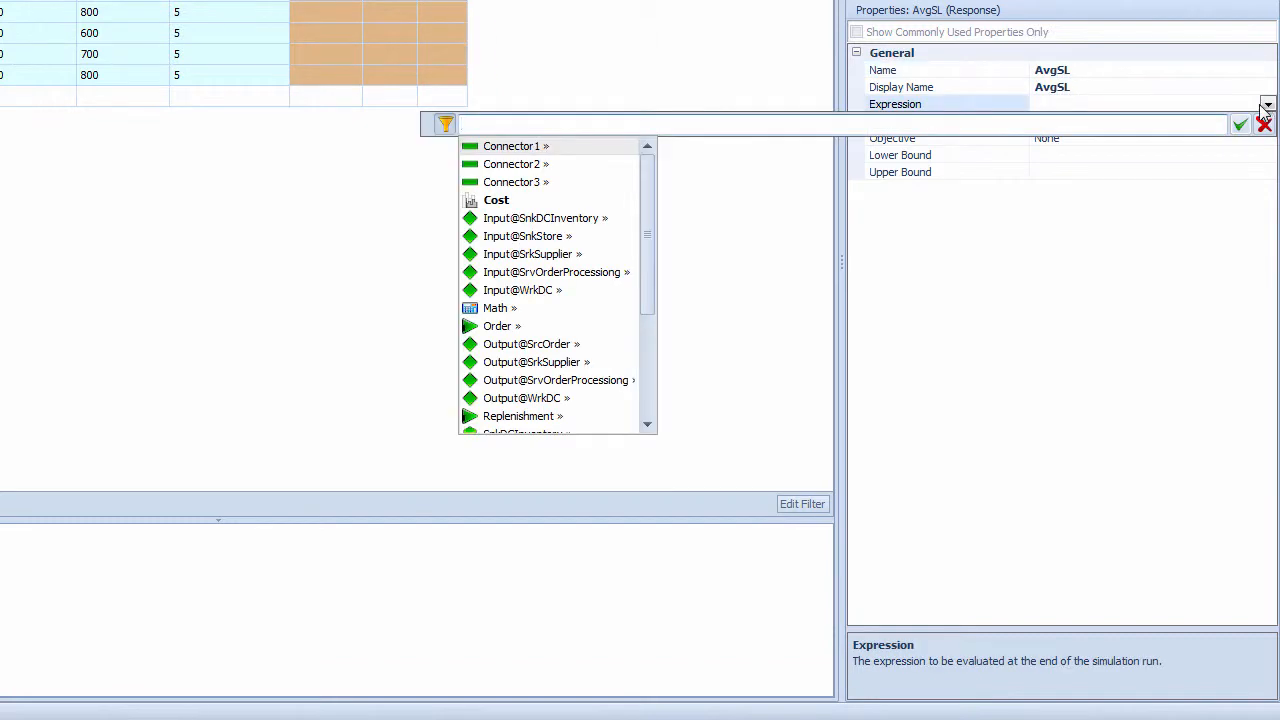
{"action": "type", "text": "Ta"}
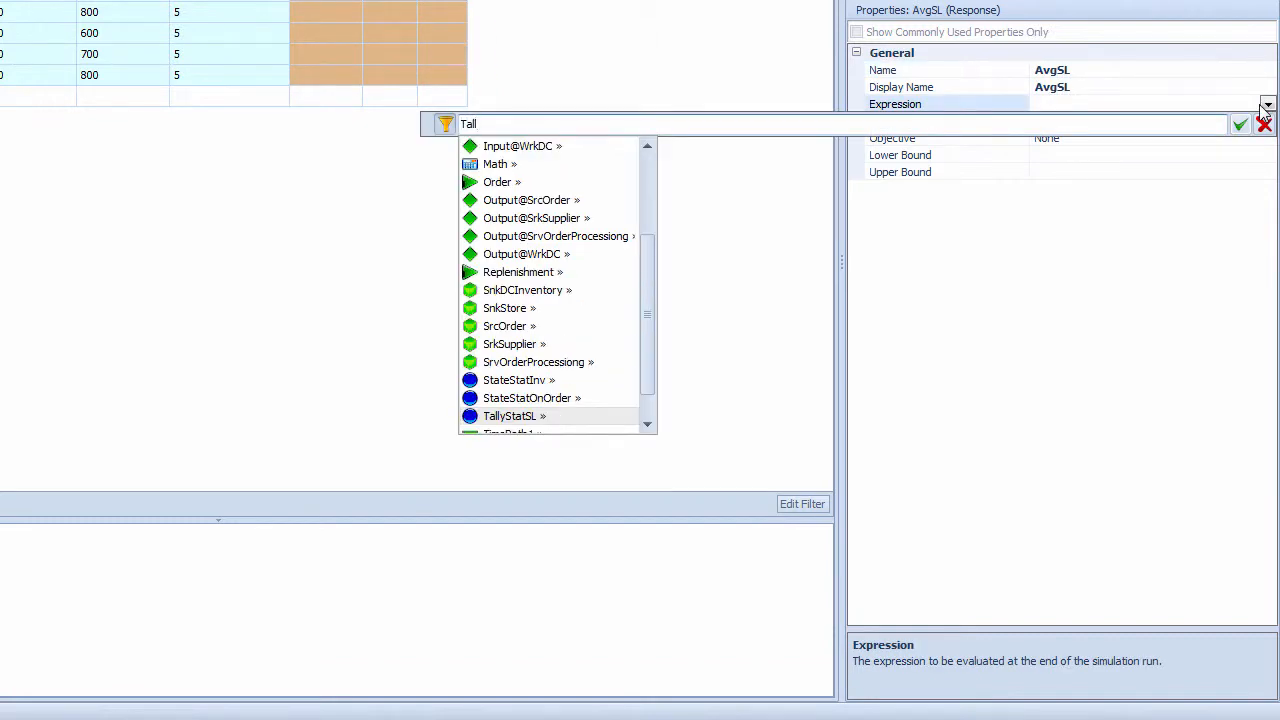
{"action": "type", "text": "ll"}
{"action": "type", "text": "yStatSL."}
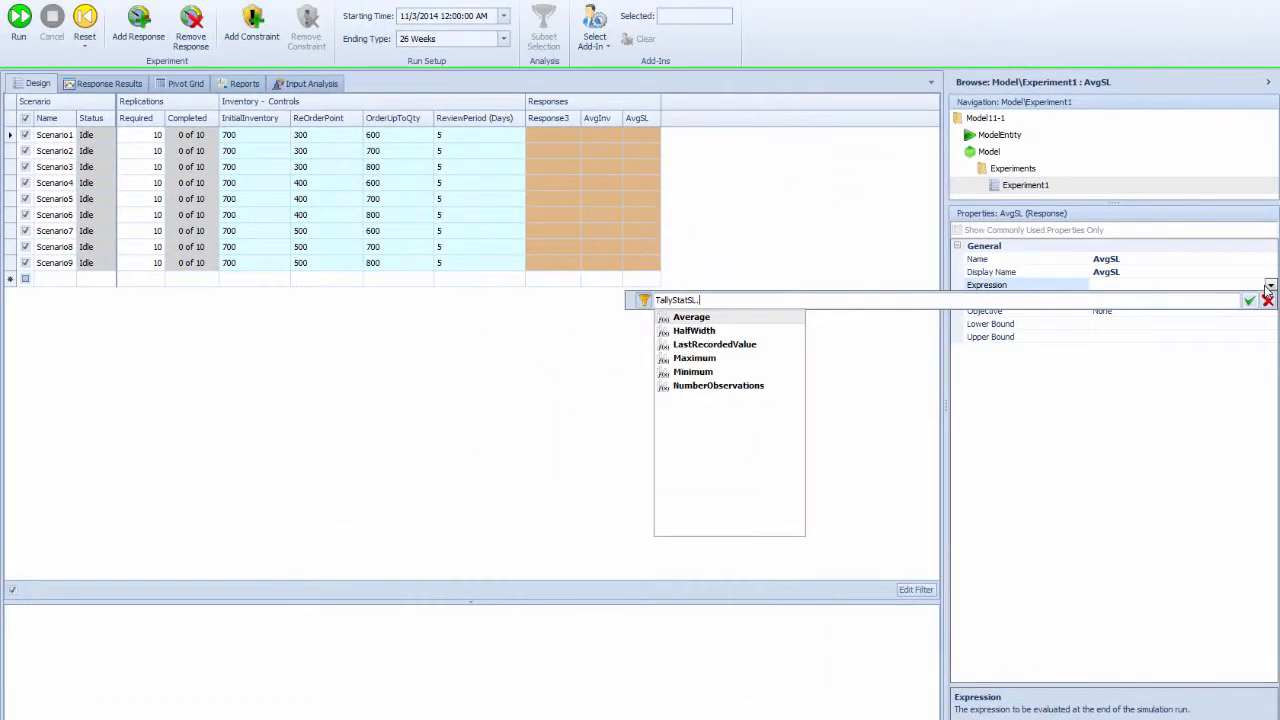
{"action": "key", "text": "Return"}
{"action": "key", "text": "Return"}
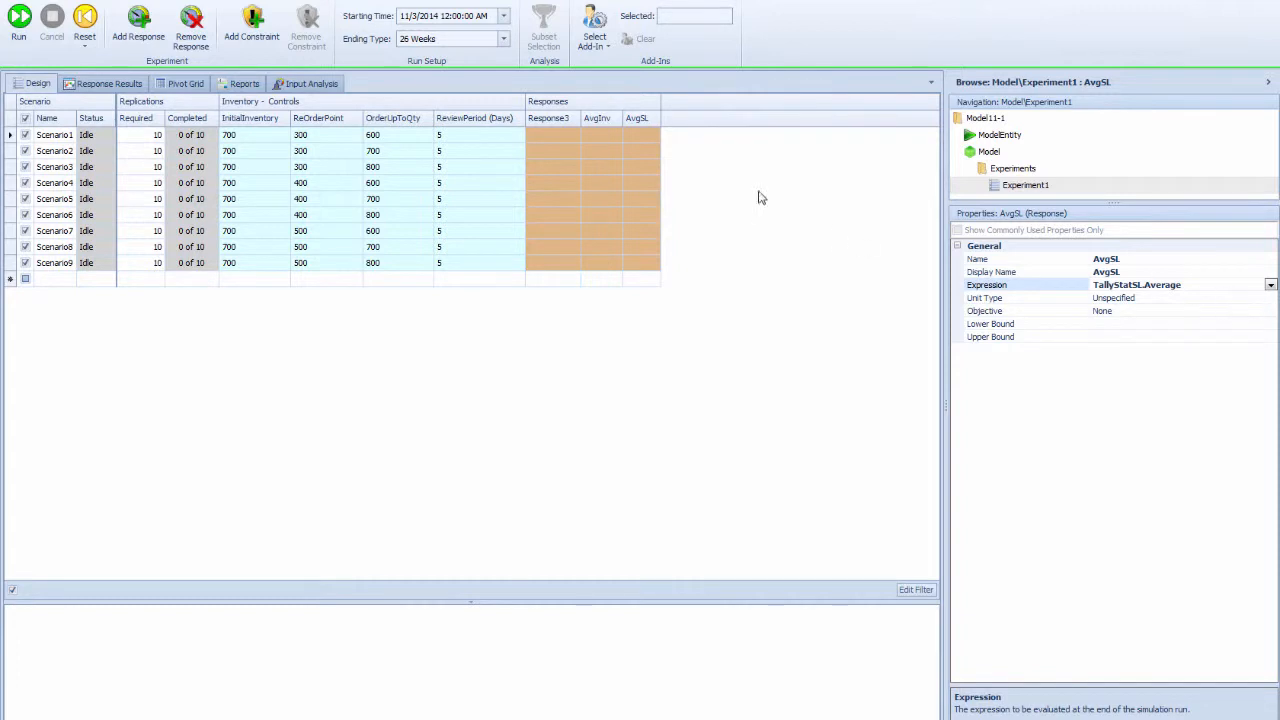
Set the objective of the AvgInv response to Minimize
{"action": "left_click", "coordinate": [550, 119]}
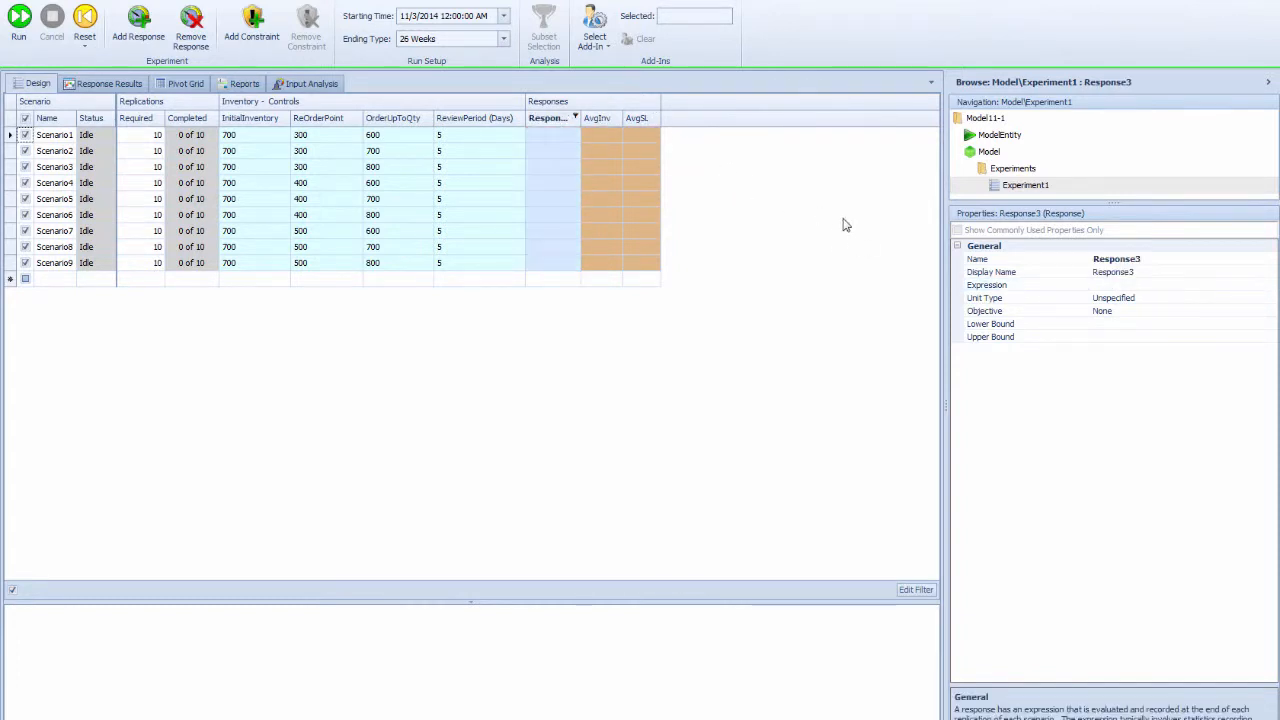
{"action": "left_click", "coordinate": [1148, 259]}
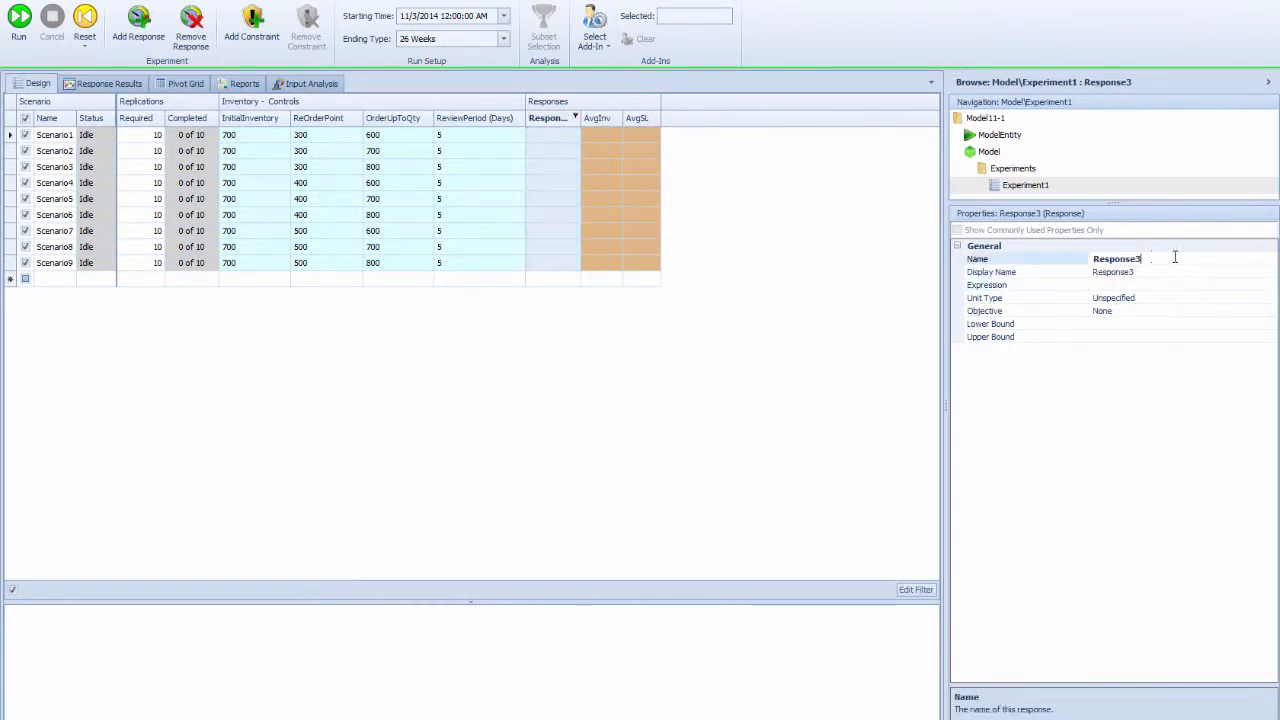
{"action": "left_click", "coordinate": [638, 118]}
{"action": "left_click", "coordinate": [600, 118]}
{"action": "left_click", "coordinate": [1121, 311]}
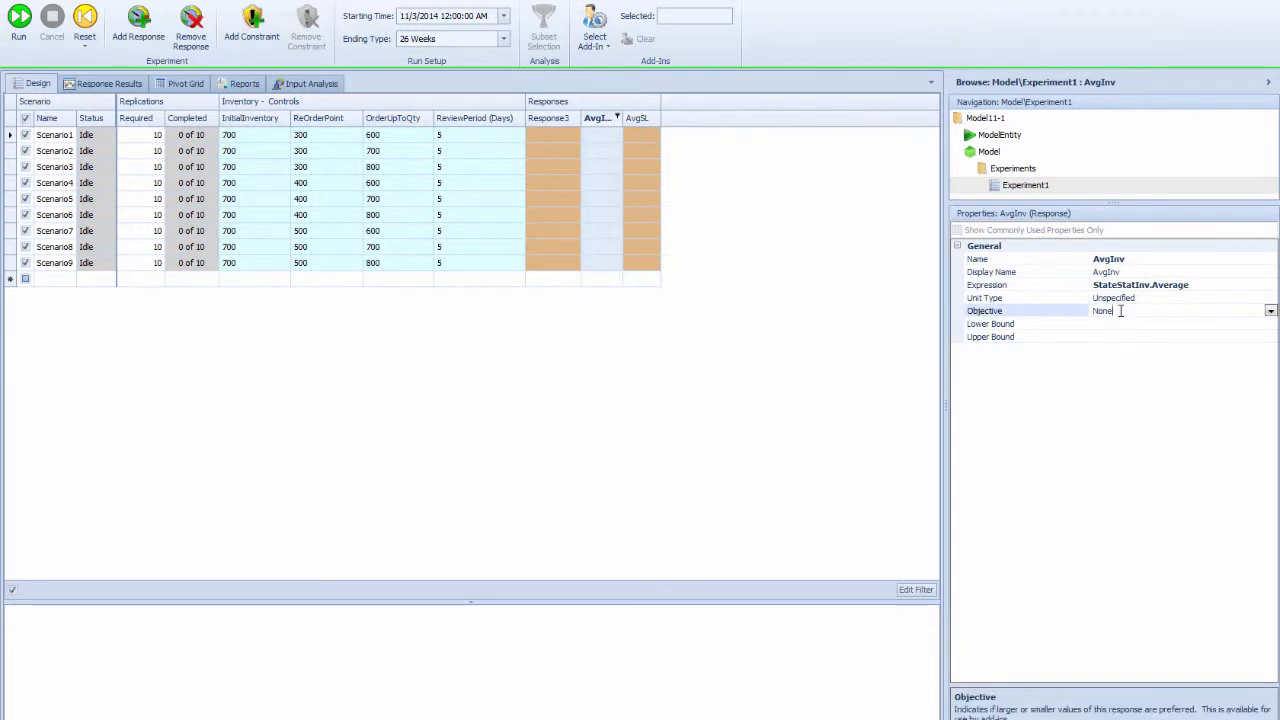
{"action": "left_click", "coordinate": [1270, 311]}
{"action": "left_click", "coordinate": [1122, 338]}
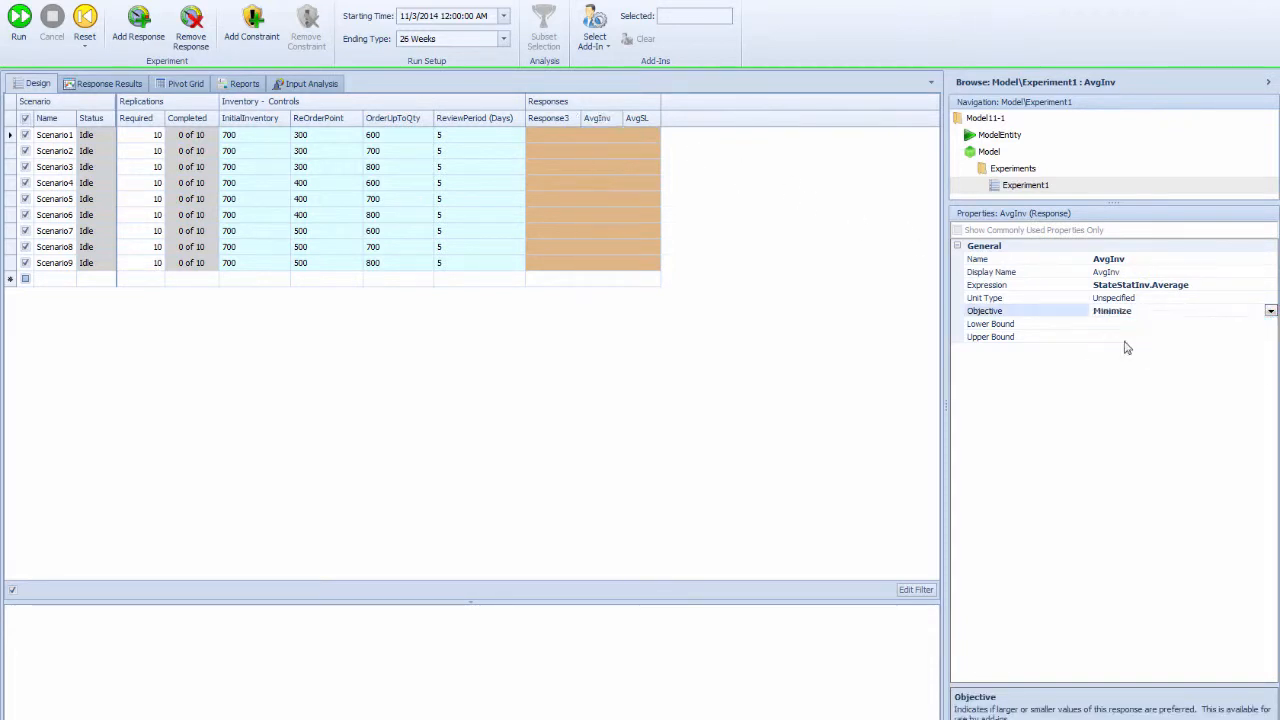
Set the objective of the AvgSL response to Maximize
{"action": "left_click", "coordinate": [638, 119]}
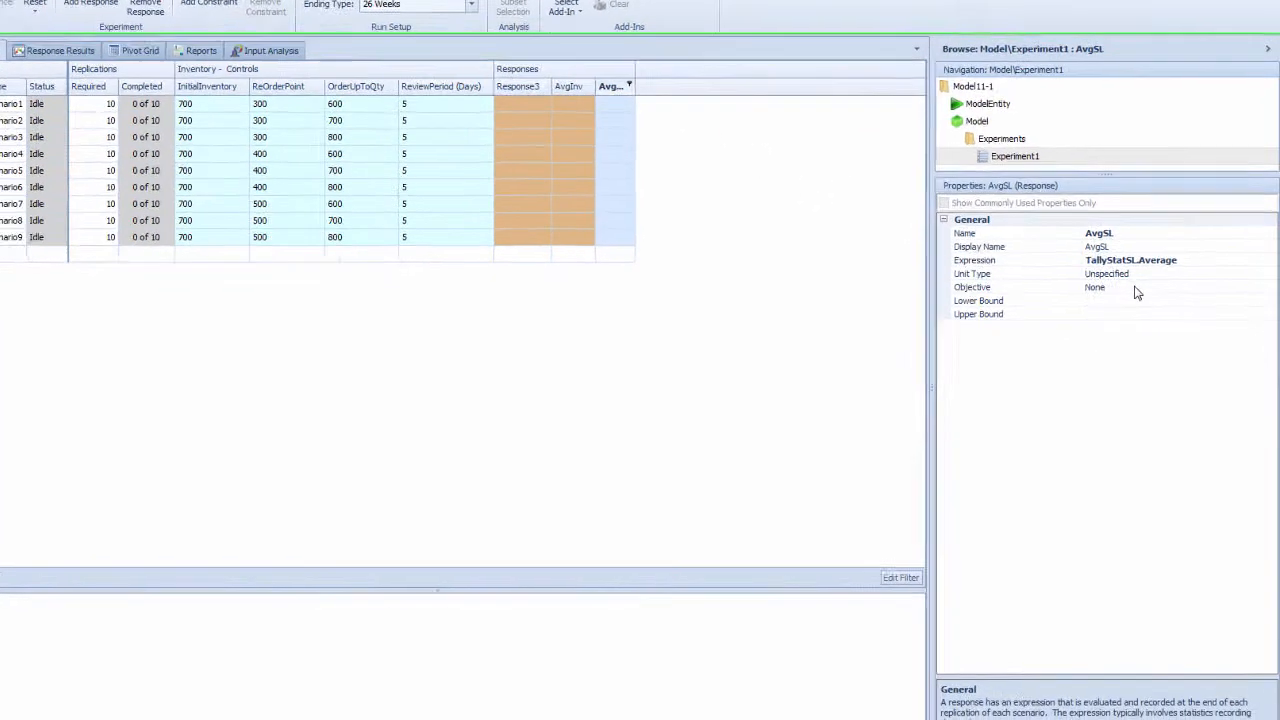
{"action": "left_click", "coordinate": [1238, 311]}
{"action": "left_click", "coordinate": [1270, 311]}
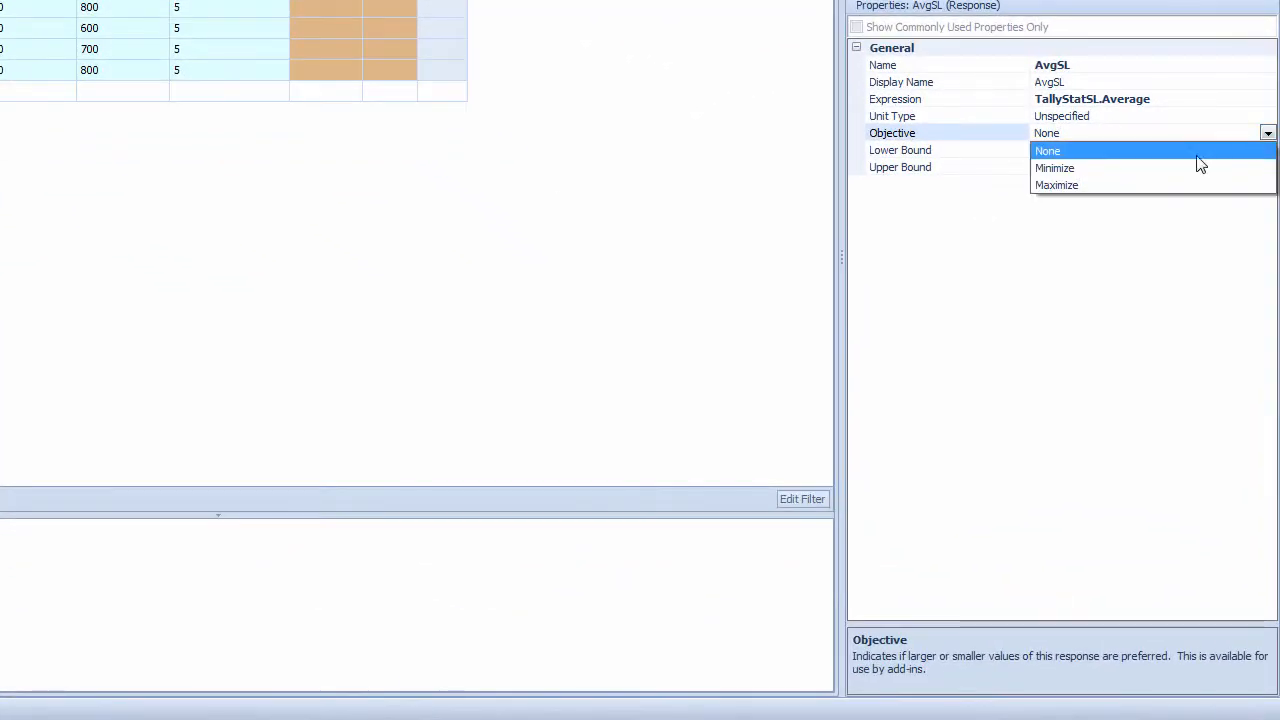
{"action": "left_click", "coordinate": [1071, 186]}
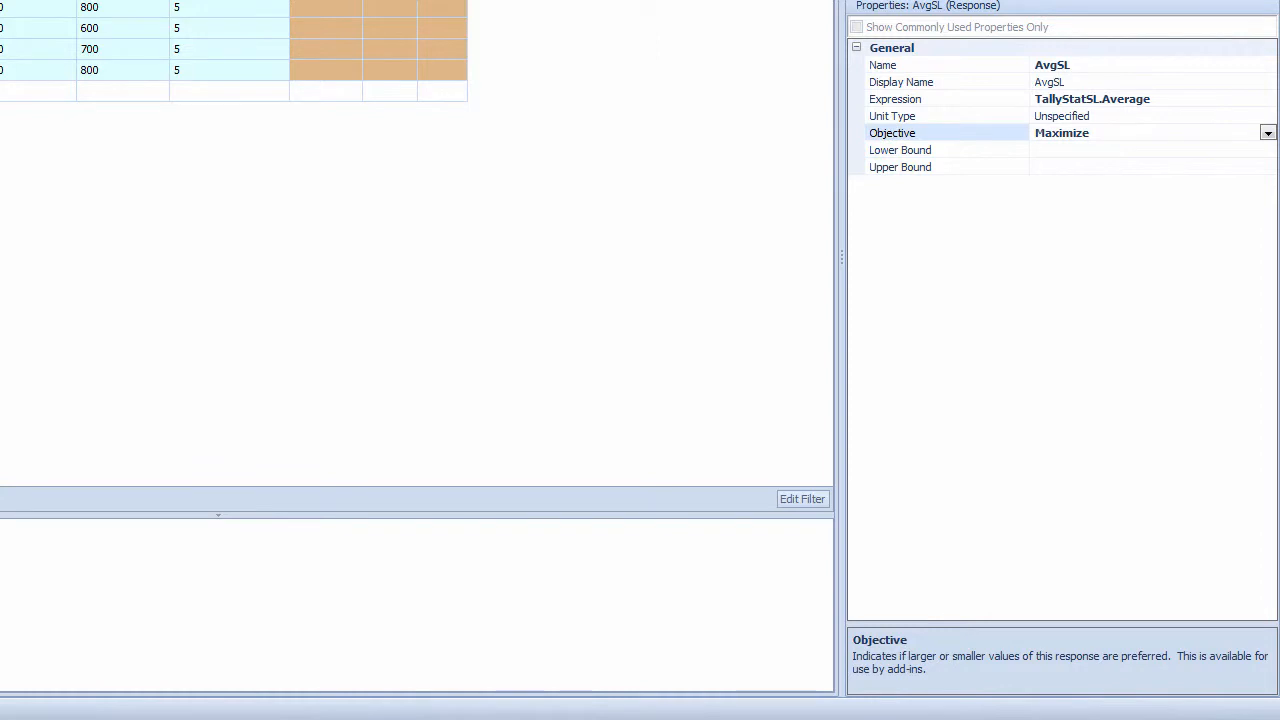
Rename the remaining response, Response3, as Inv_SL
{"action": "left_click", "coordinate": [326, 2]}
{"action": "left_click", "coordinate": [1123, 66]}
{"action": "left_click_drag", "start_coordinate": [1164, 65], "coordinate": [977, 65]}
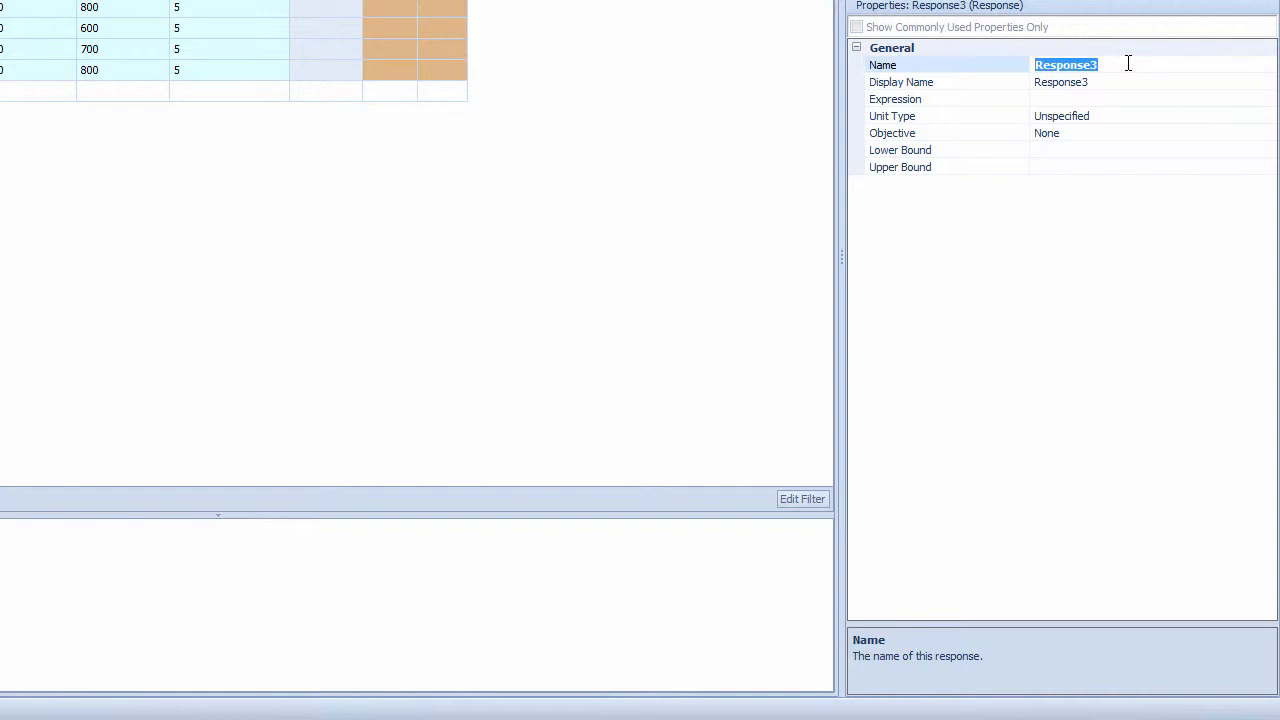
{"action": "type", "text": "Inv_SL"}
{"action": "left_click", "coordinate": [1123, 80]}
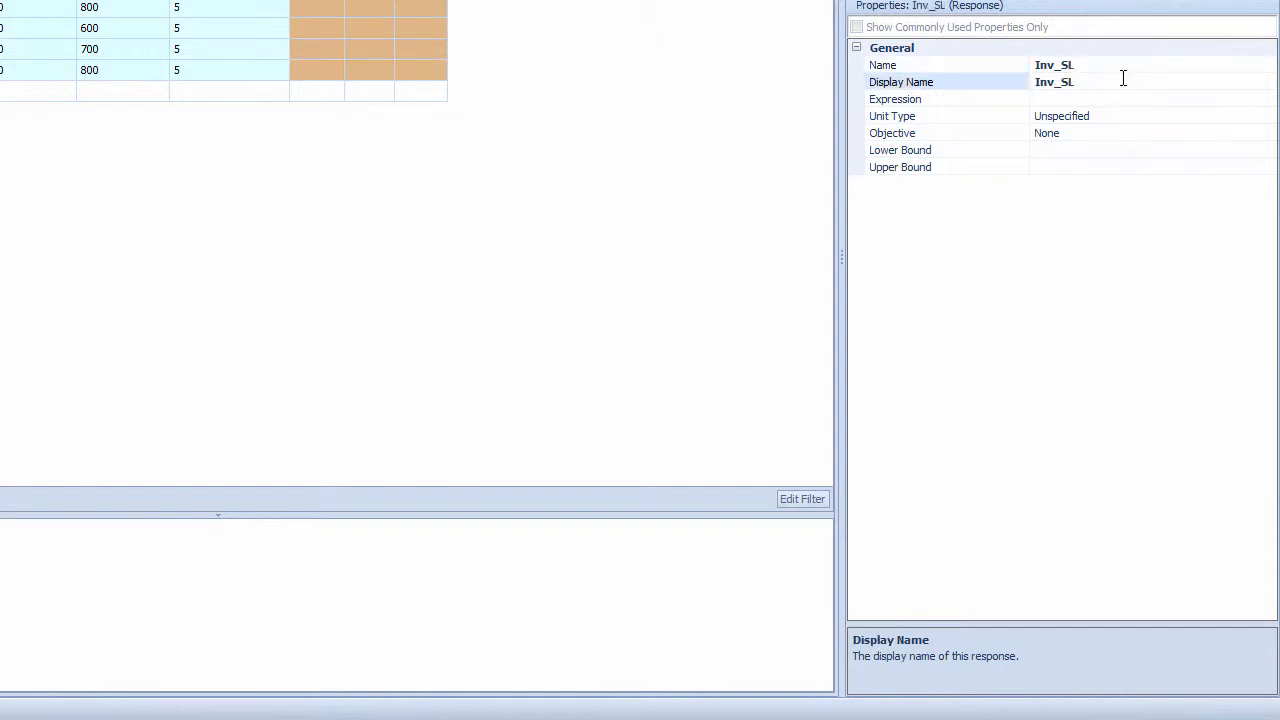
Set the Inv_SL response's expression to StateStatInv.Average / TallyStatSL.Average
{"action": "left_click", "coordinate": [1106, 99]}
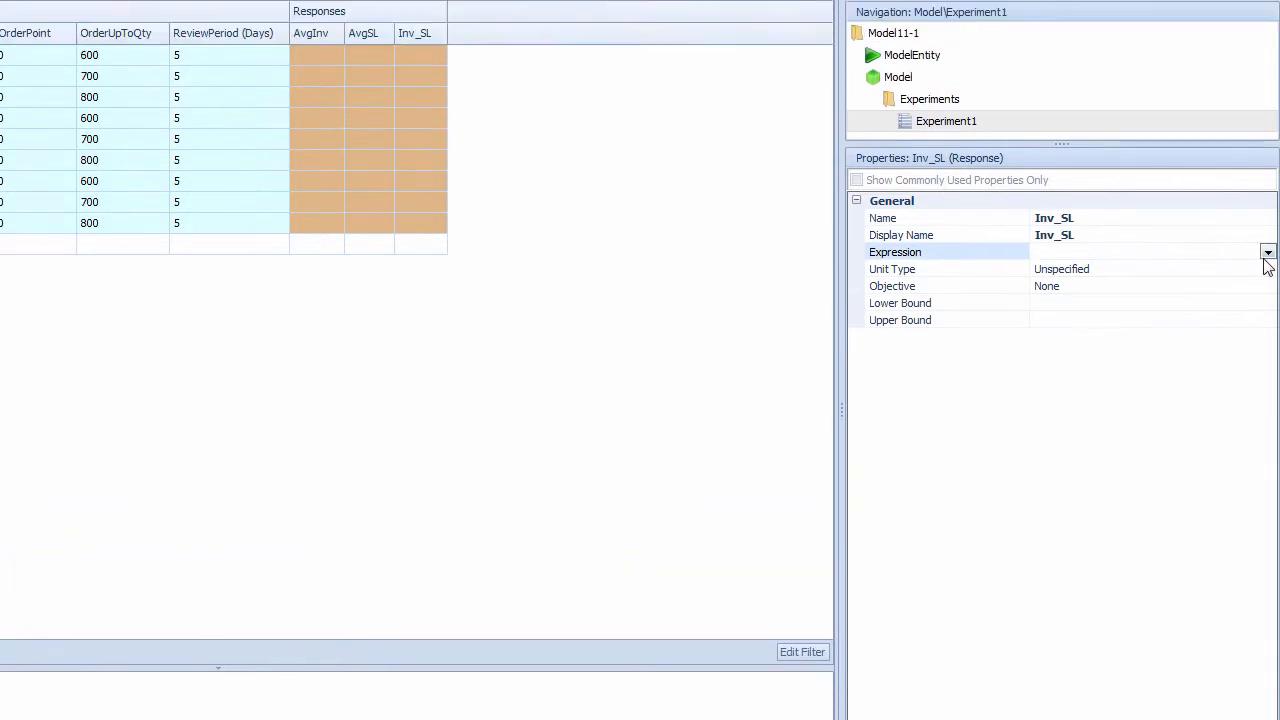
{"action": "left_click", "coordinate": [1267, 99]}
{"action": "type", "text": "STa"}
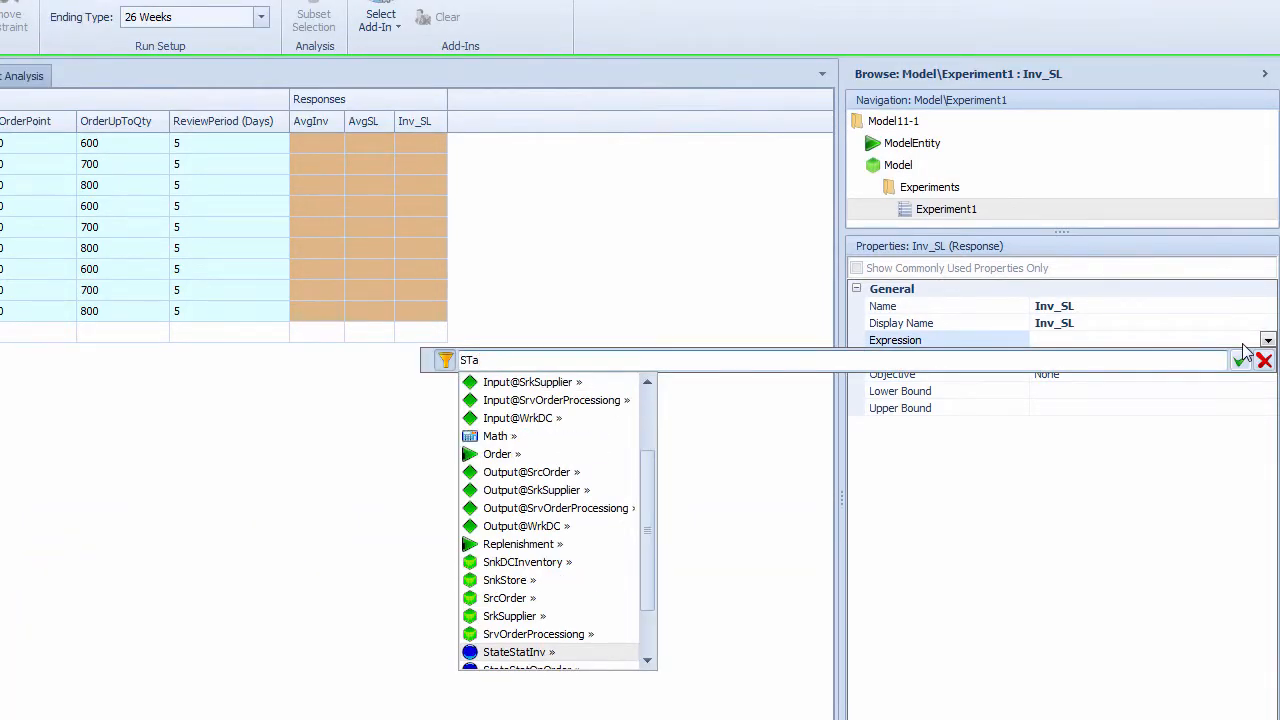
{"action": "type", "text": "."}
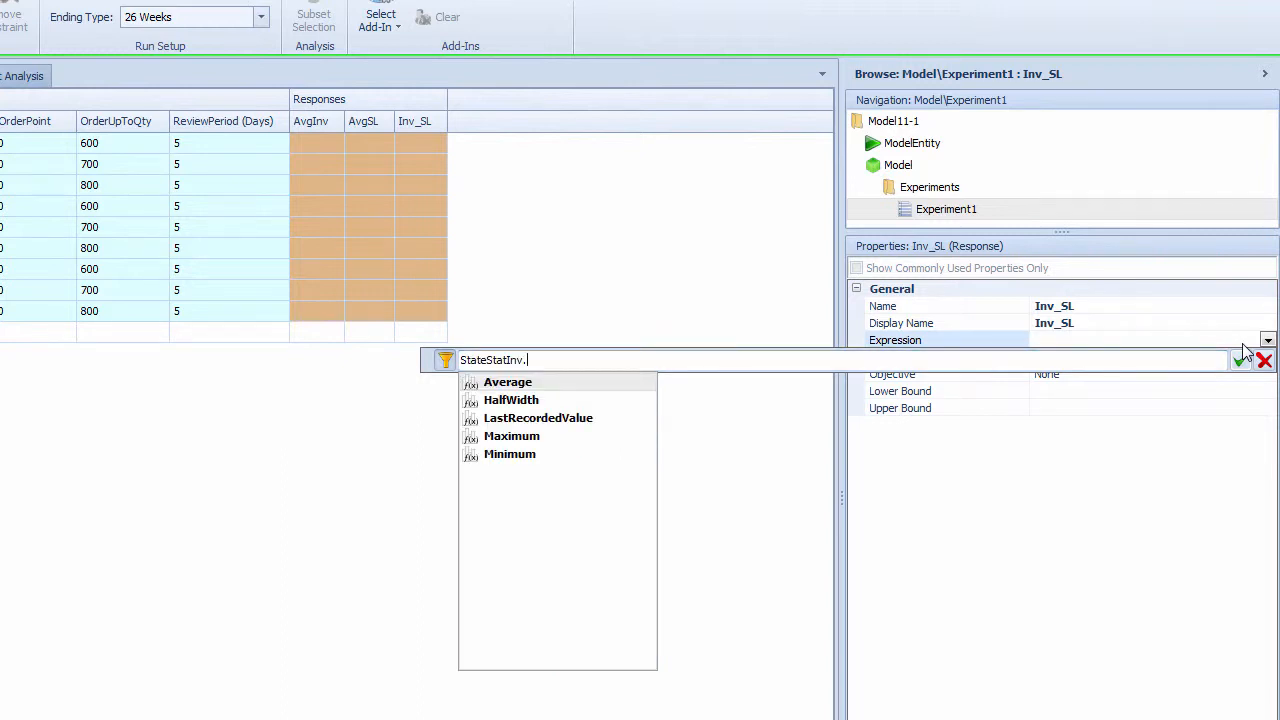
{"action": "type", "text": "A"}
{"action": "key", "text": "Return"}
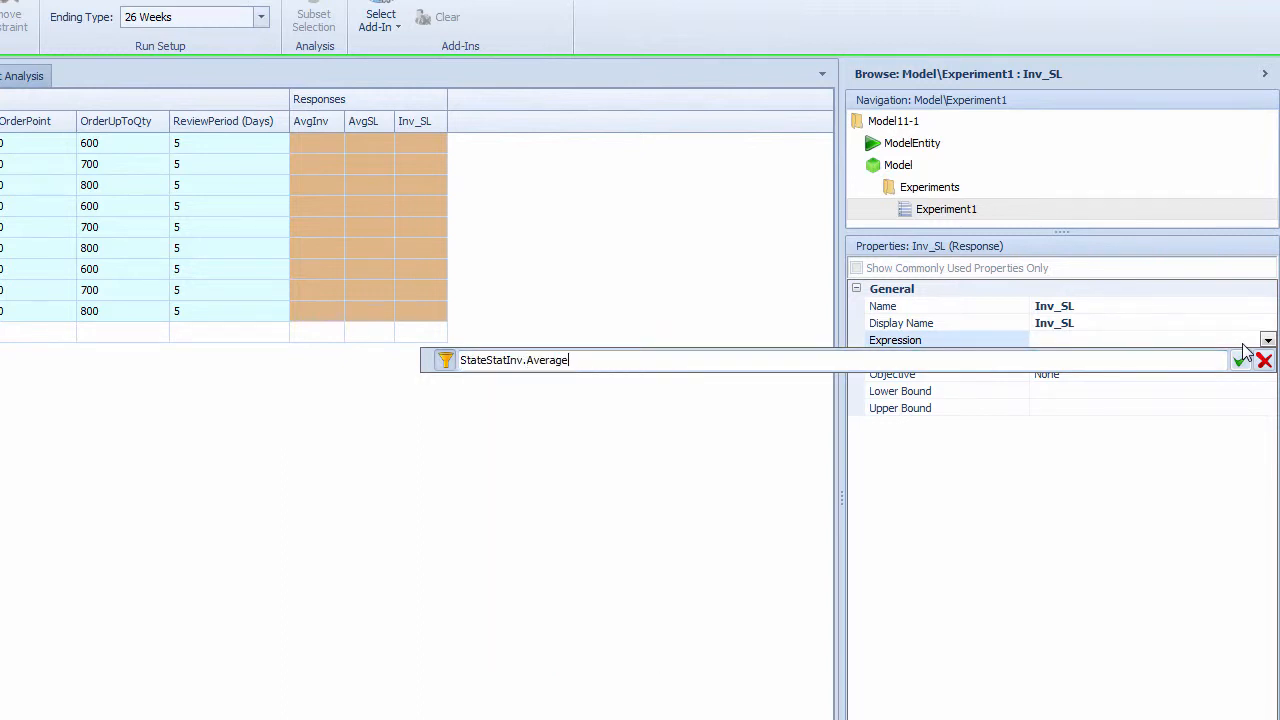
{"action": "type", "text": "/ TallyStatSL.A"}
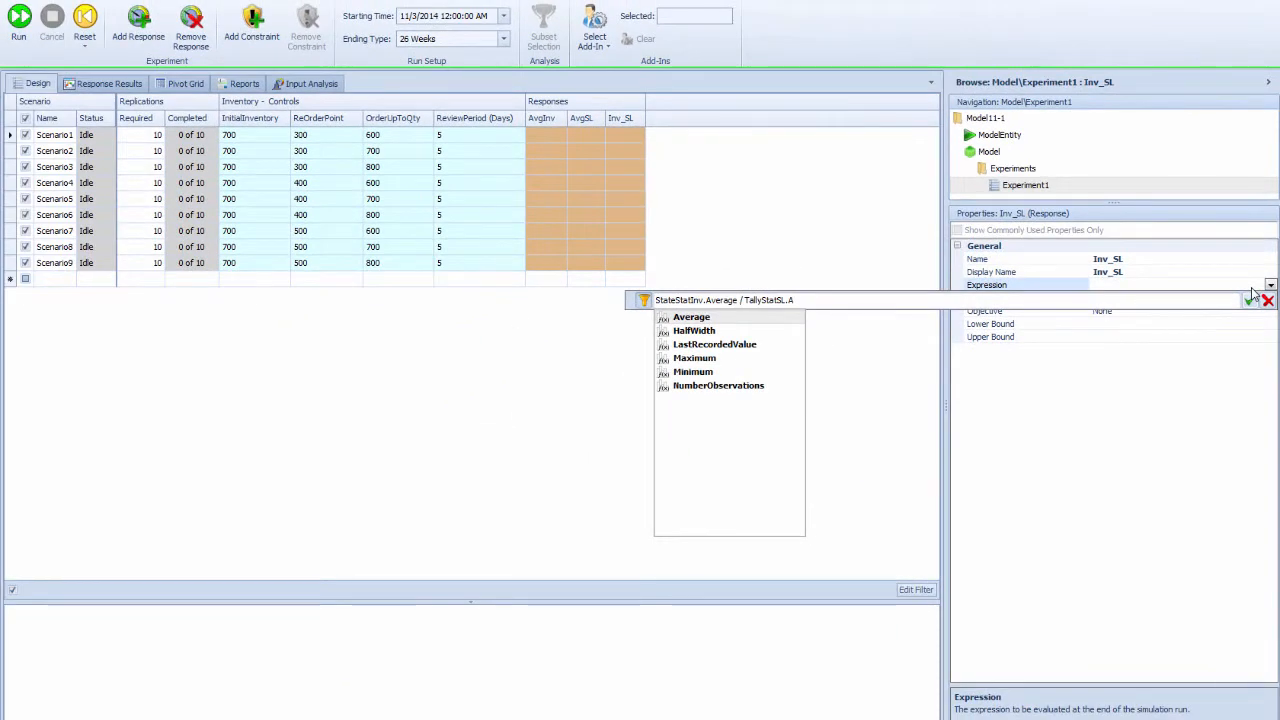
{"action": "key", "text": "Return"}
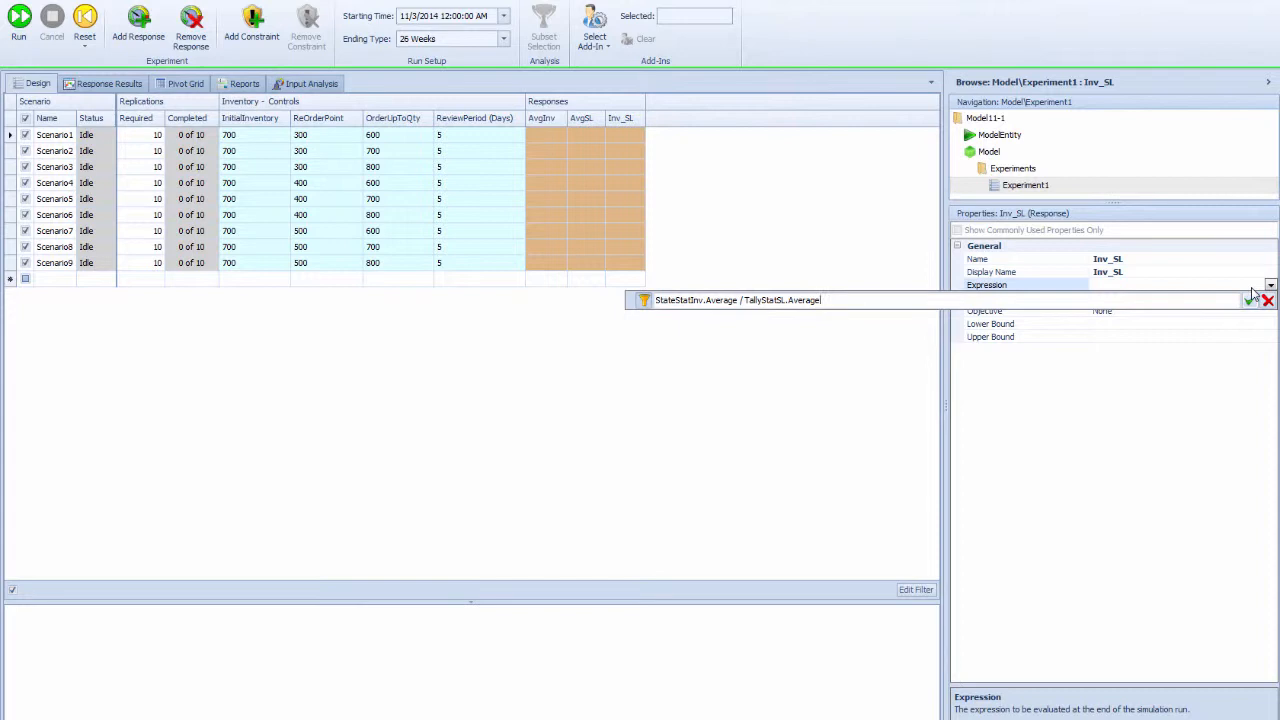
{"action": "left_click", "coordinate": [1250, 299]}
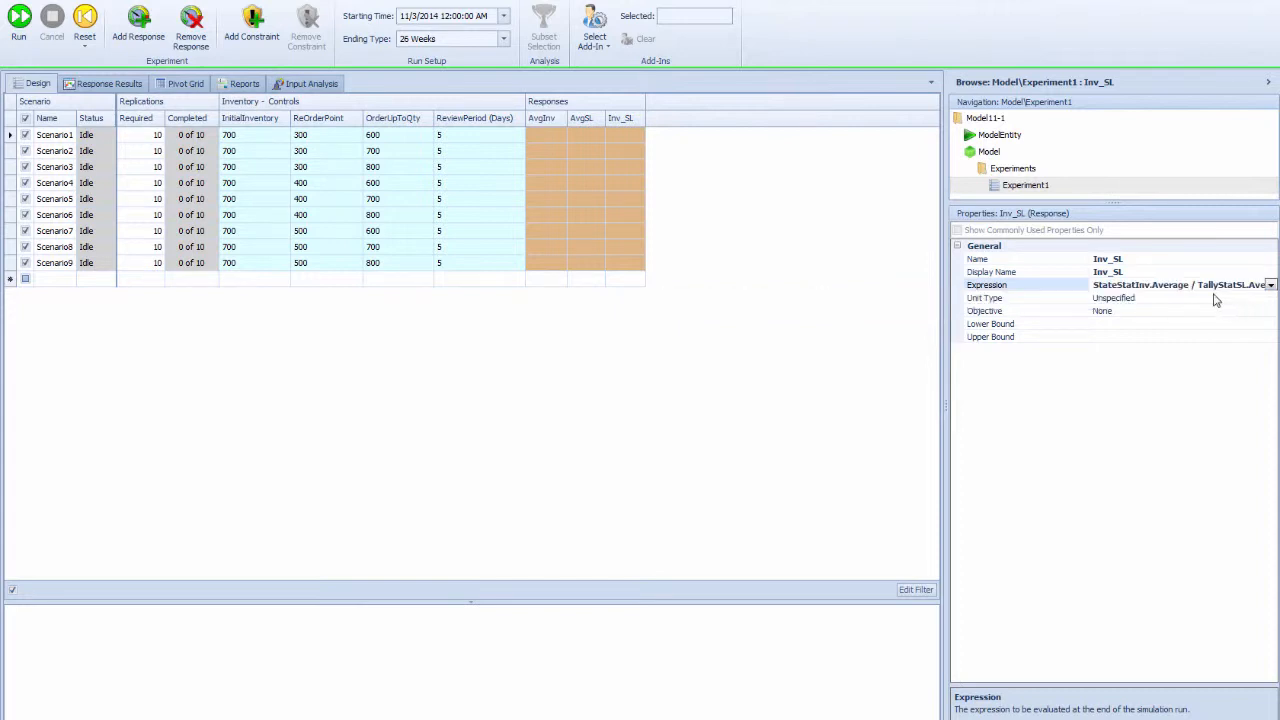
Set the objective of the Inv_SL response to Minimize and return to the experiment's own properties
{"action": "left_click", "coordinate": [1133, 312]}
{"action": "left_click", "coordinate": [1270, 311]}
{"action": "left_click", "coordinate": [1120, 345]}
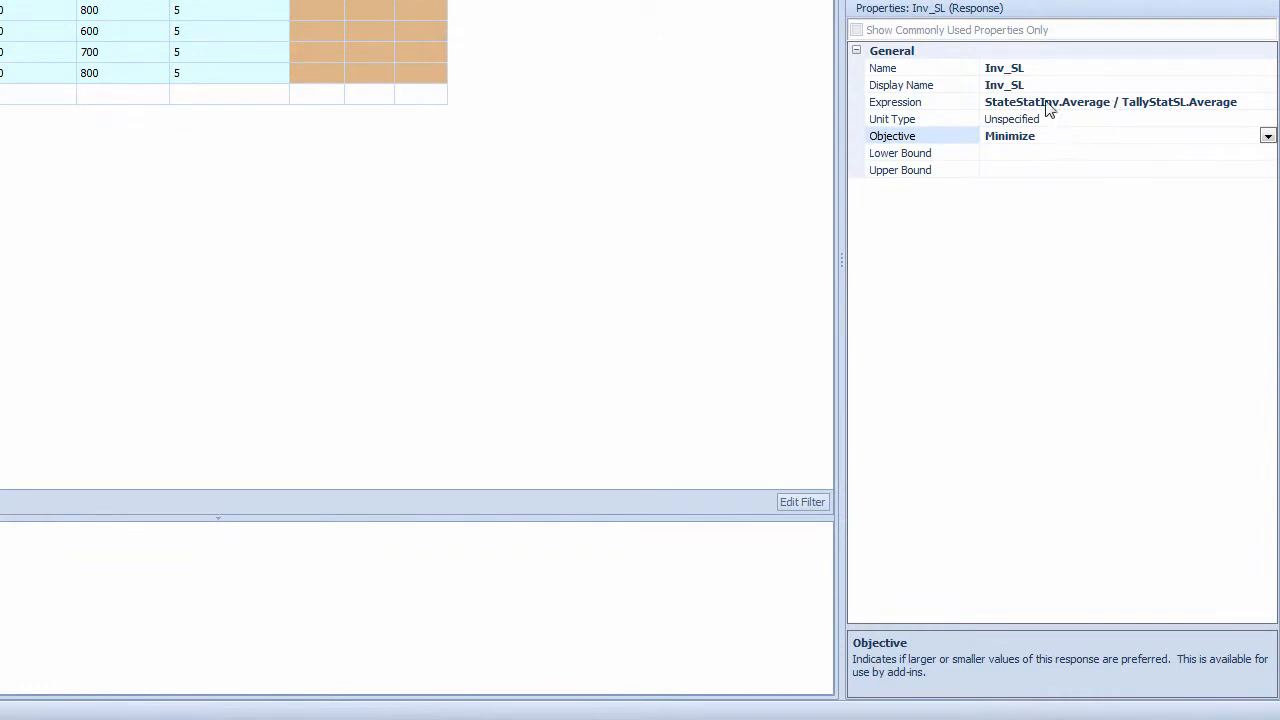
{"action": "left_click", "coordinate": [617, 90]}
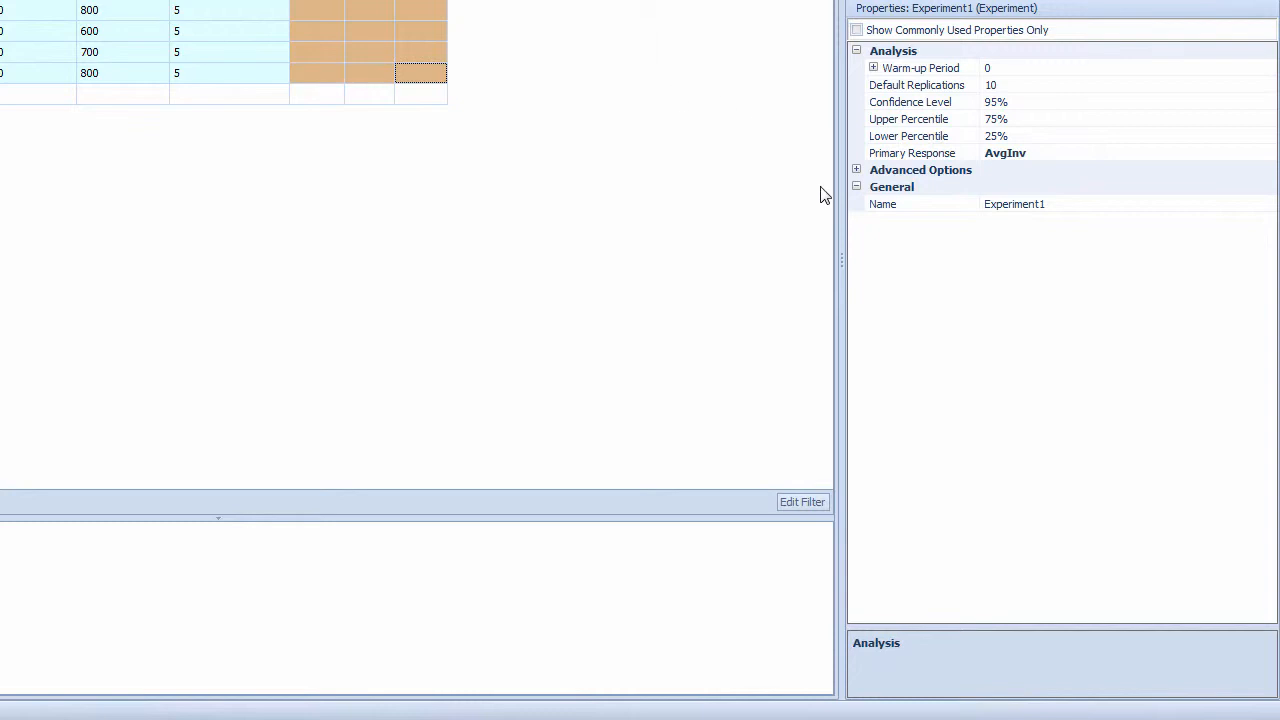
Run the experiment for all nine scenarios and widen the AvgSL column so its values fit
{"action": "left_click_drag", "start_coordinate": [843, 257], "coordinate": [863, 250]}
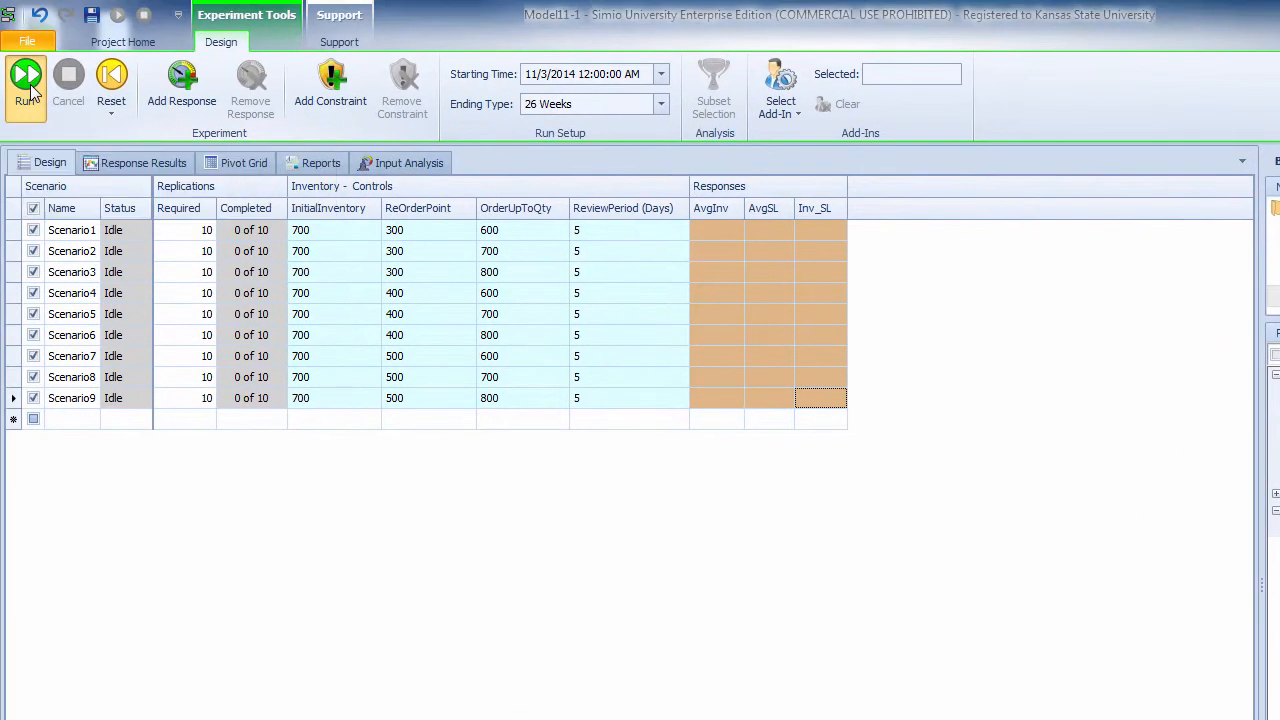
{"action": "left_click", "coordinate": [27, 82]}
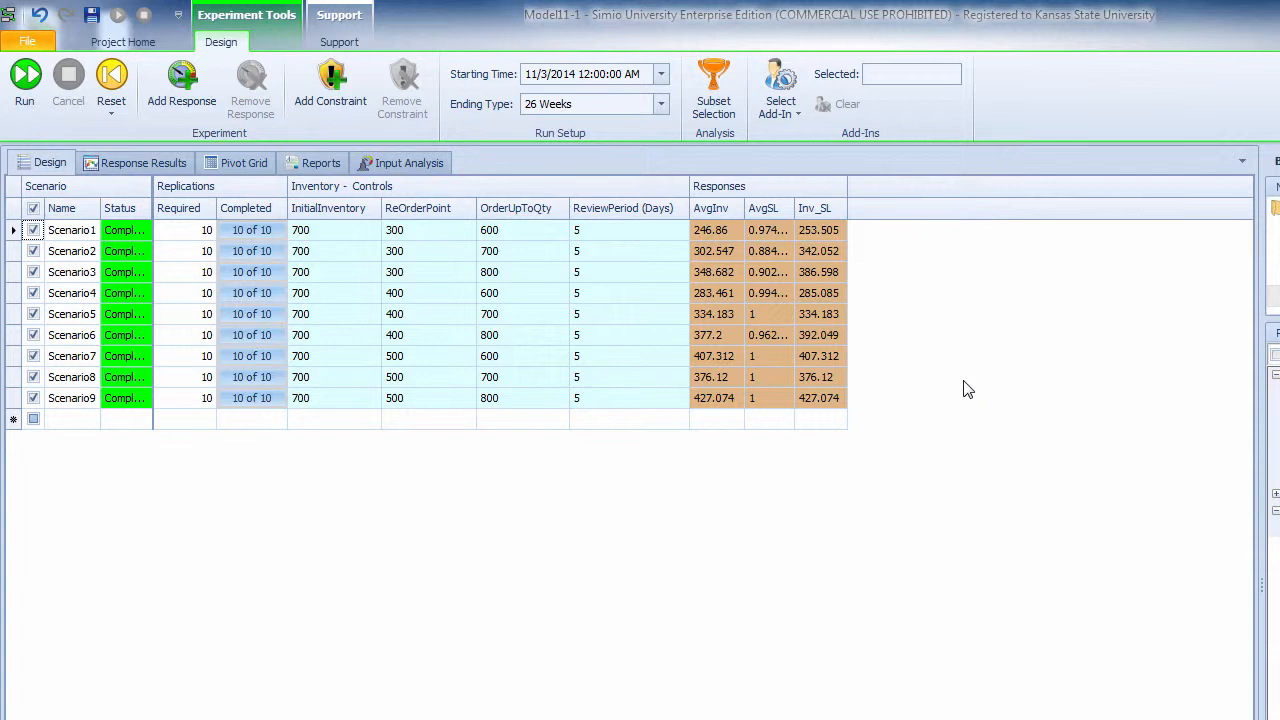
{"action": "left_click_drag", "start_coordinate": [800, 208], "coordinate": [757, 208]}
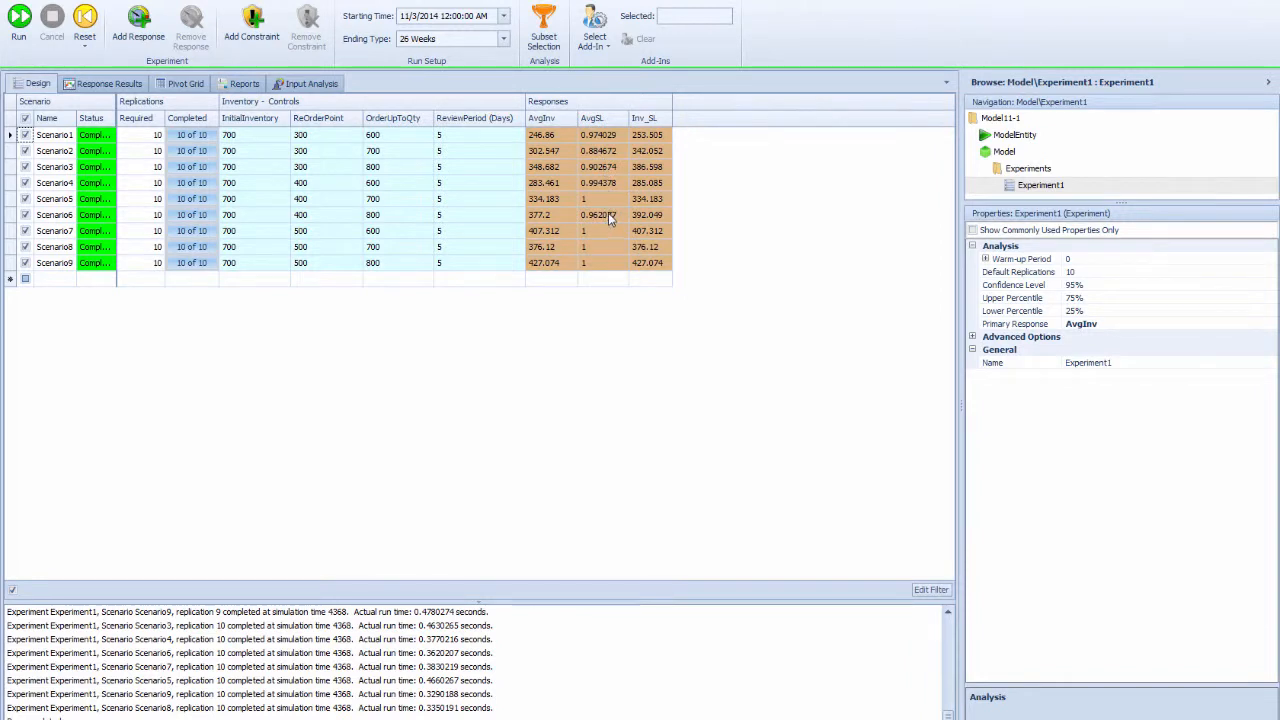
Set the lower bound of the AvgSL response to 0.9
{"action": "left_click", "coordinate": [607, 122]}
{"action": "left_click", "coordinate": [1070, 326]}
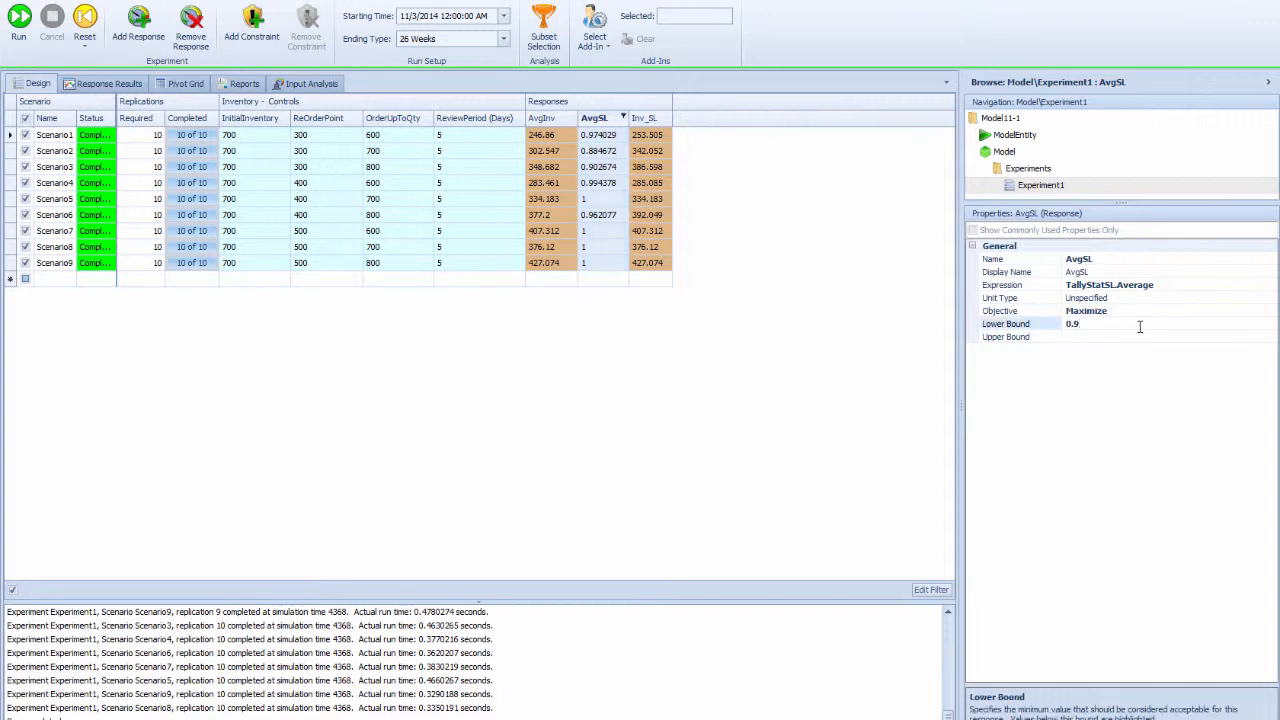
{"action": "type", "text": "0.9"}
{"action": "key", "text": "Return"}
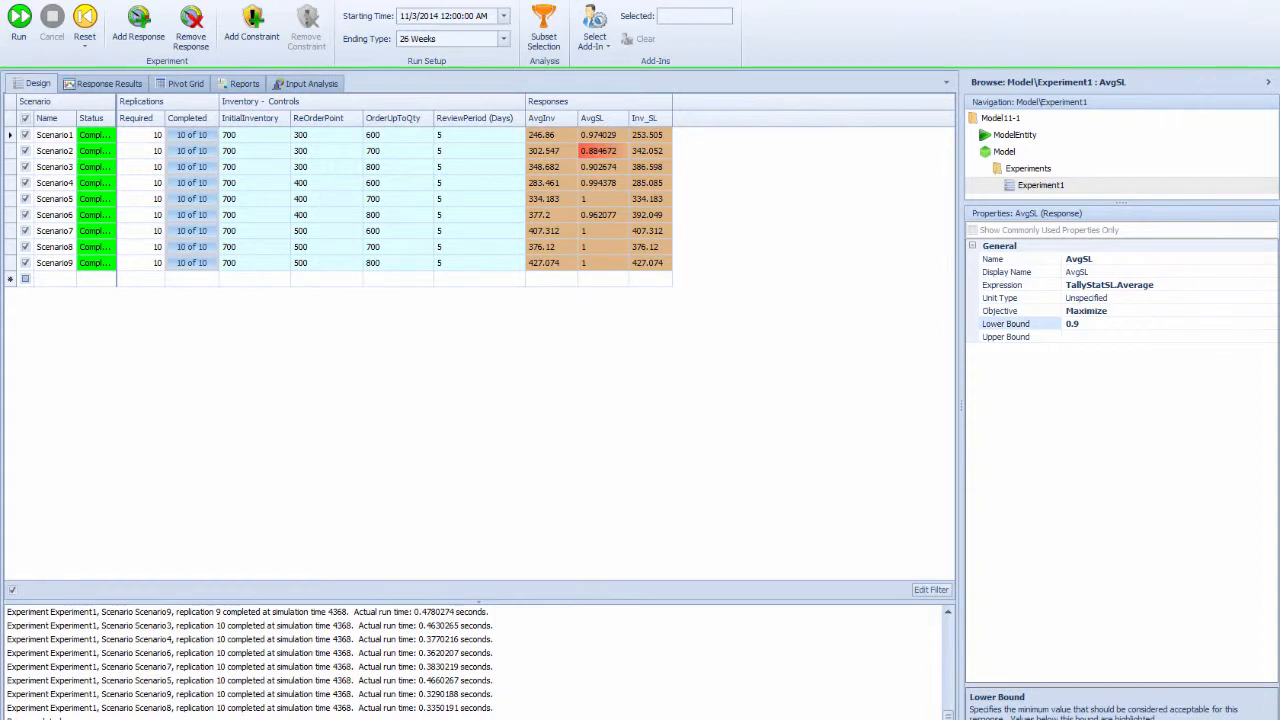
Clear the ReOrderPoint values of Scenario4 through Scenario6 and set each of them to 300
{"action": "left_click_drag", "start_coordinate": [302, 136], "coordinate": [311, 218]}
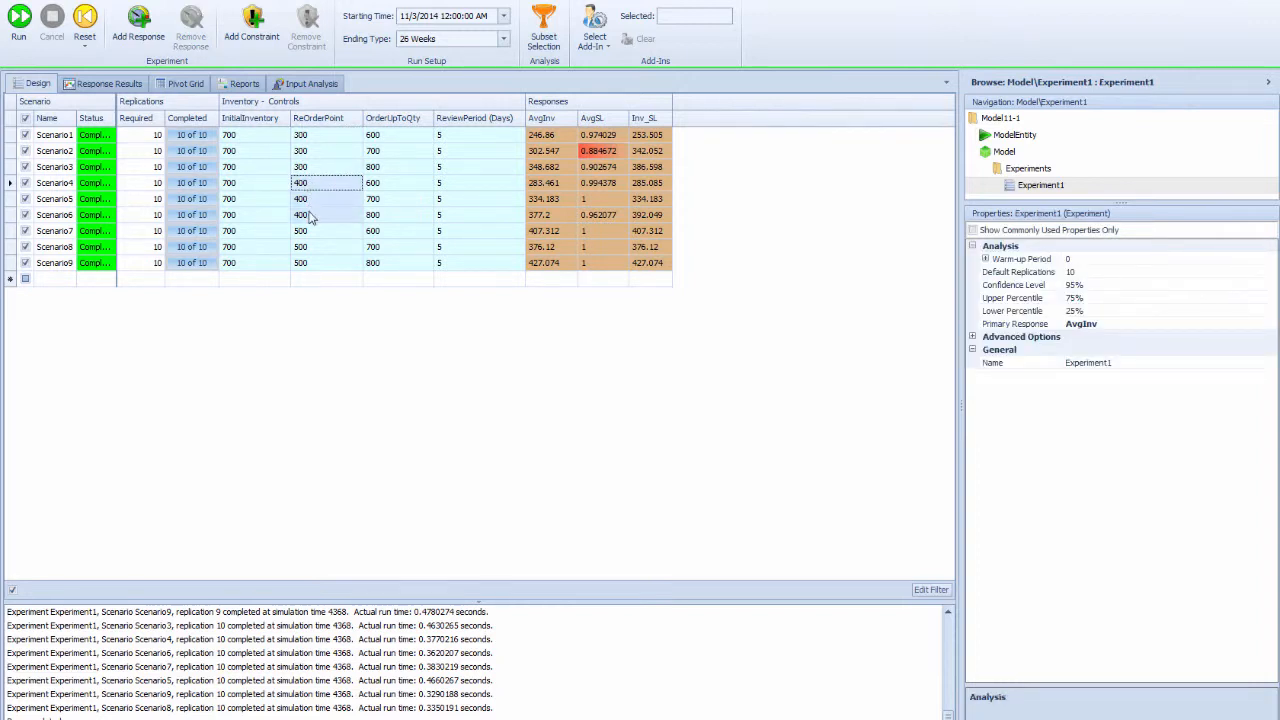
{"action": "key", "text": "Delete"}
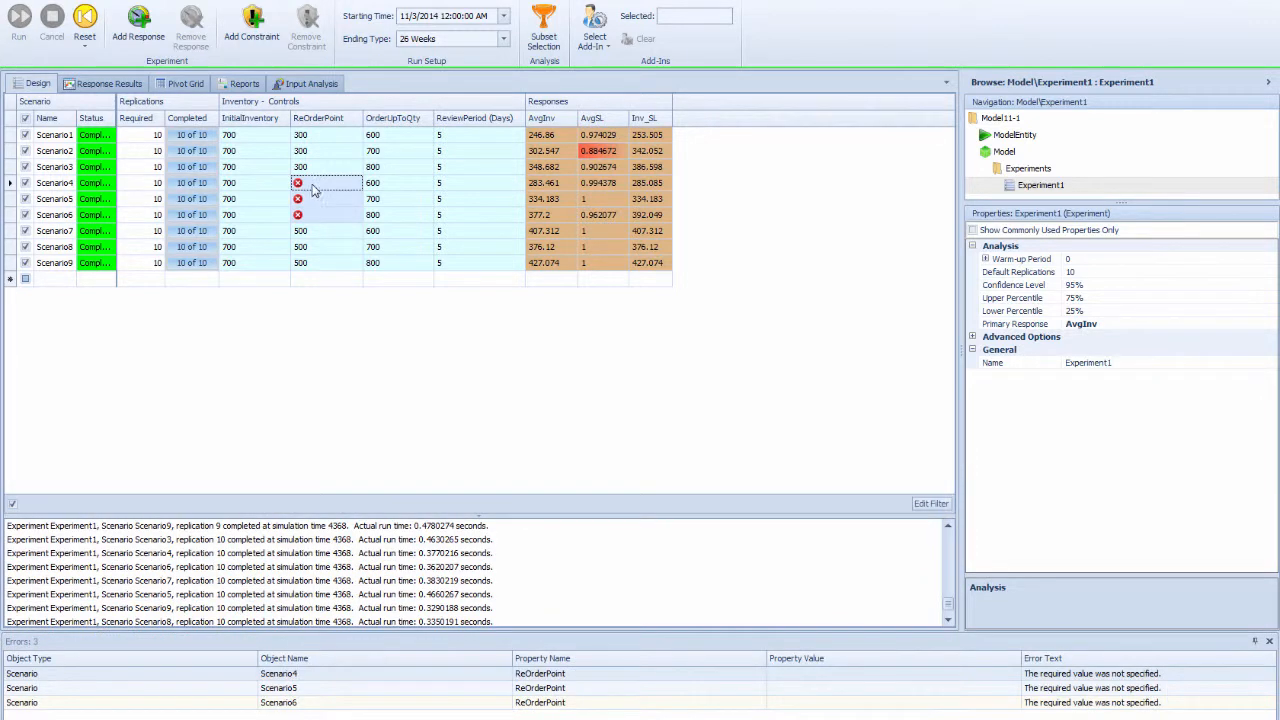
{"action": "left_click", "coordinate": [316, 183]}
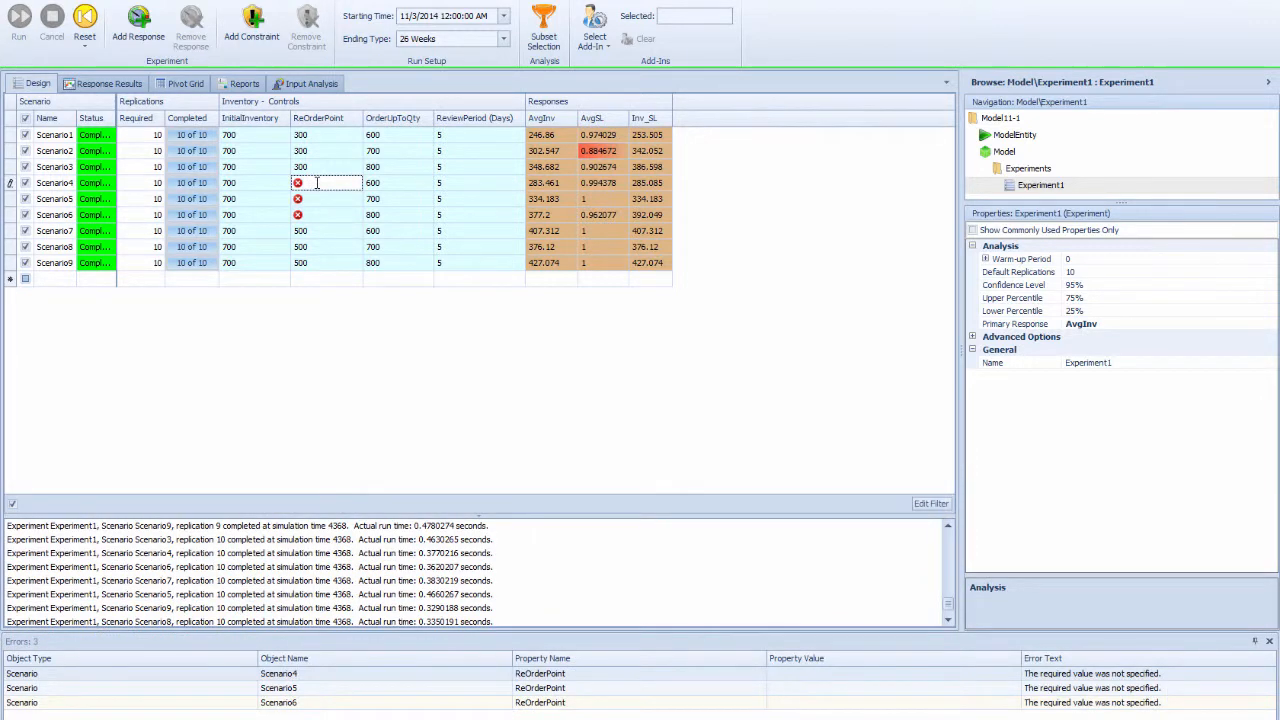
{"action": "type", "text": "300"}
{"action": "key", "text": "Return"}
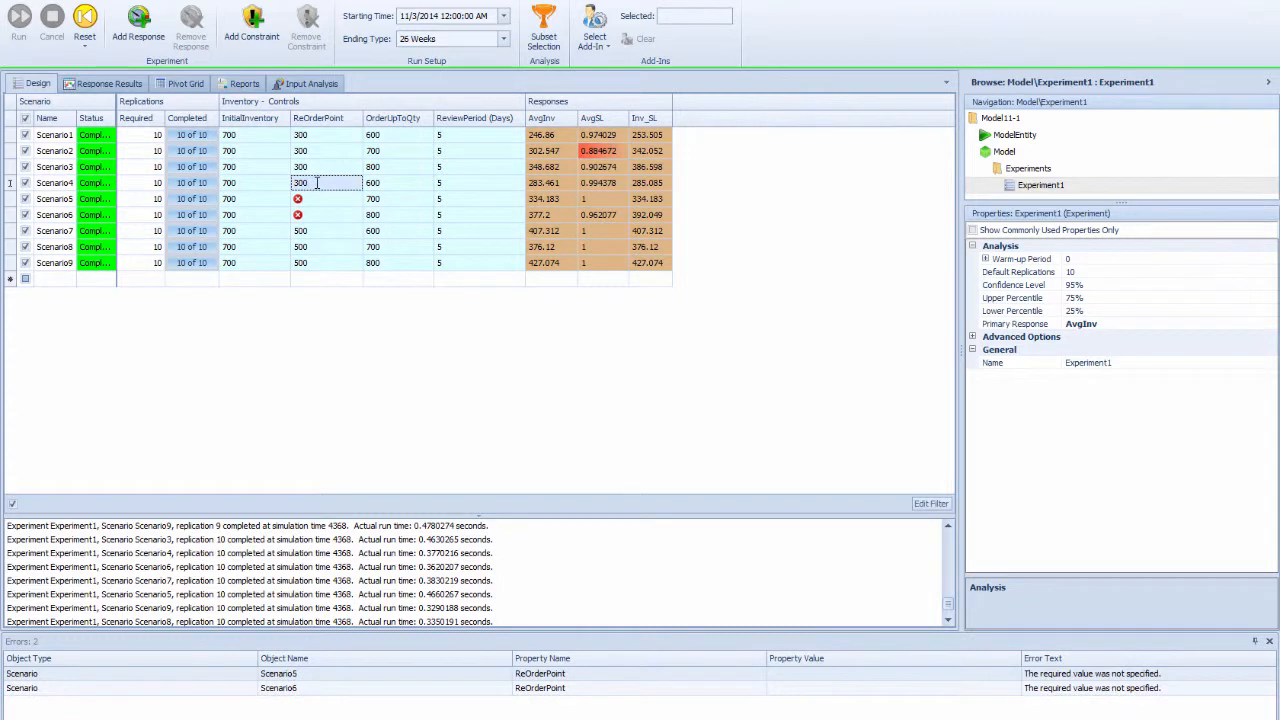
{"action": "left_click", "coordinate": [320, 219]}
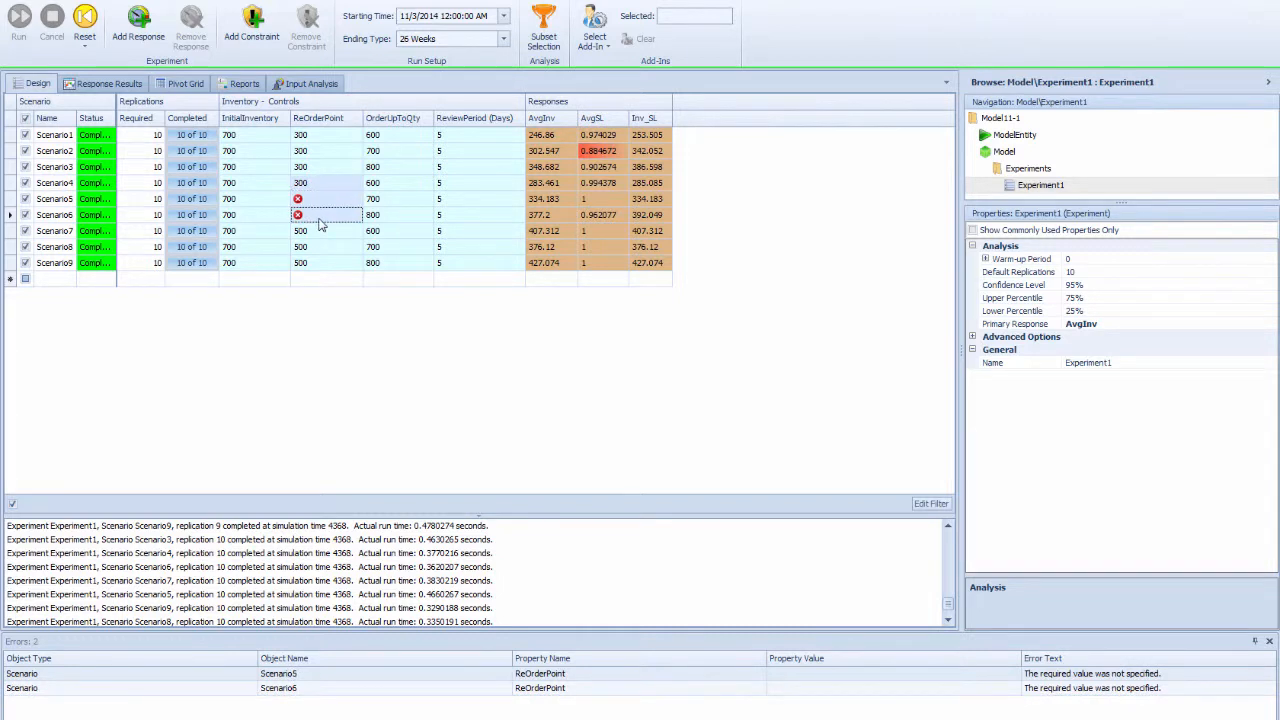
{"action": "type", "text": "300"}
Set the ReOrderPoint of Scenario7, Scenario8 and Scenario9 to 400
{"action": "double_click", "coordinate": [316, 230]}
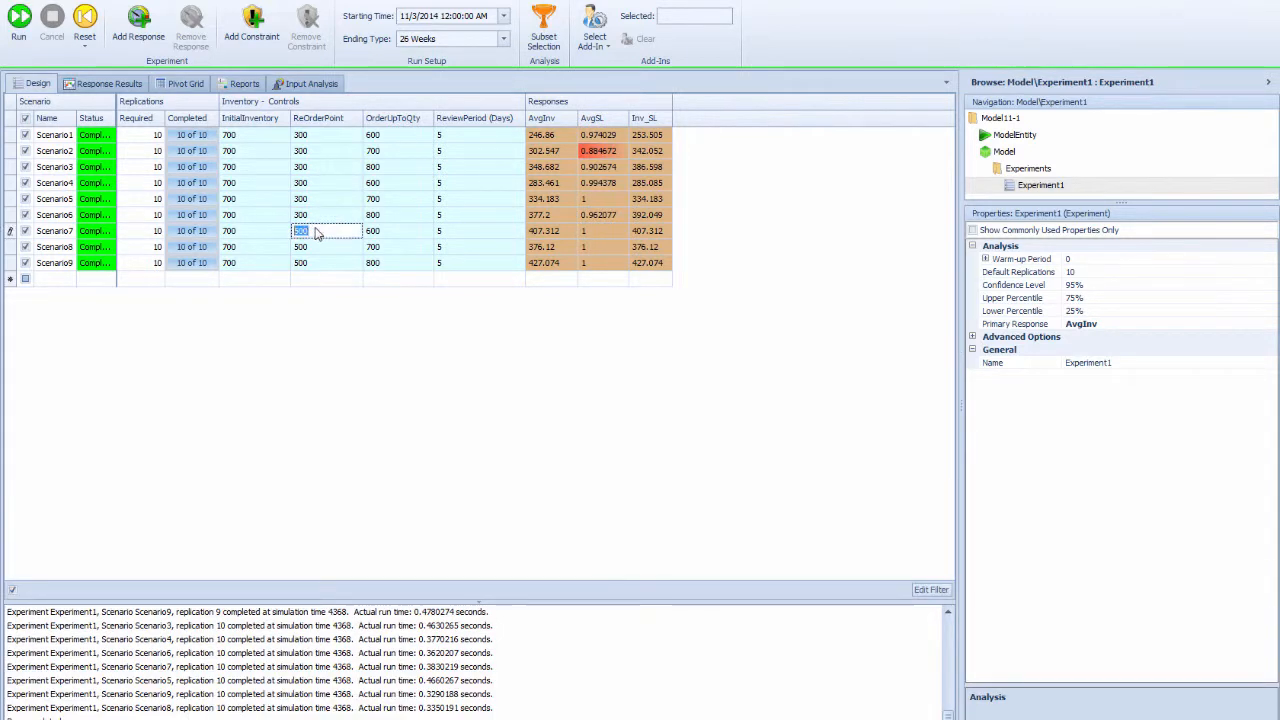
{"action": "type", "text": "4"}
{"action": "double_click", "coordinate": [353, 262]}
{"action": "double_click", "coordinate": [337, 234]}
{"action": "left_click", "coordinate": [316, 250]}
{"action": "left_click", "coordinate": [316, 251]}
{"action": "type", "text": "400"}
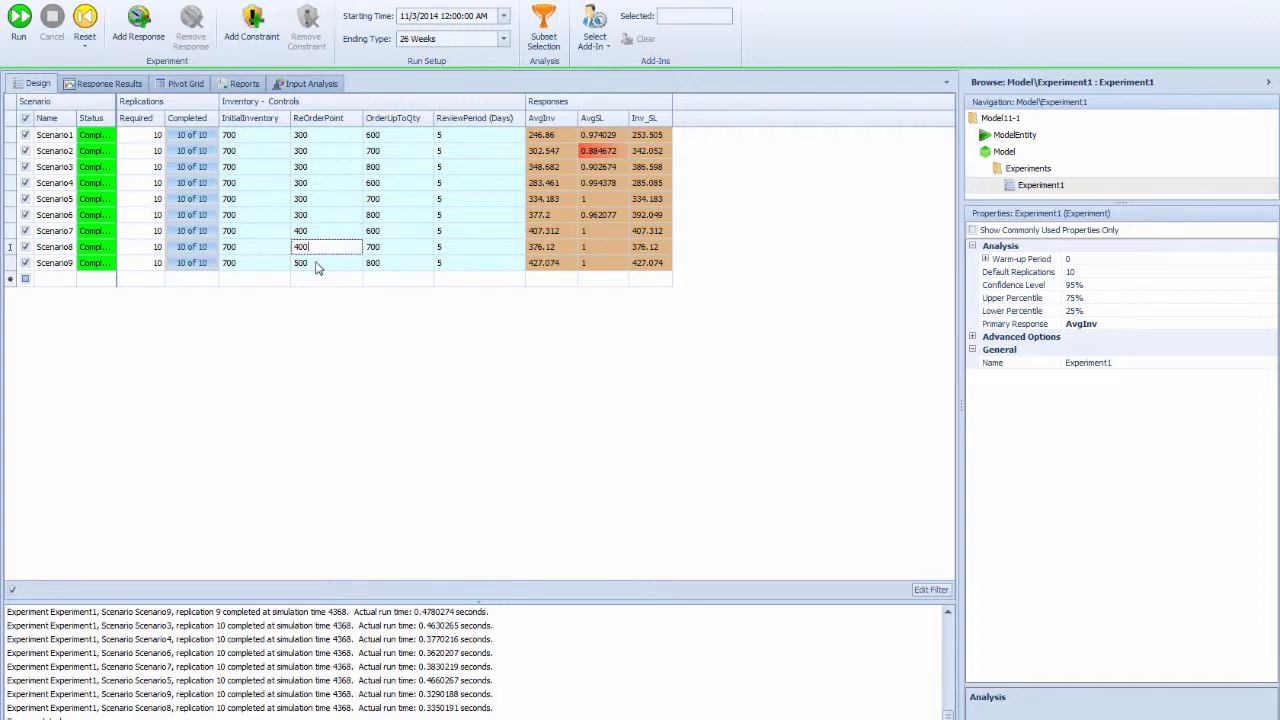
{"action": "key", "text": "Down"}
{"action": "type", "text": "400"}
Set the ReOrderPoint of Scenario1, Scenario2 and Scenario3 to 200
{"action": "left_click", "coordinate": [316, 136]}
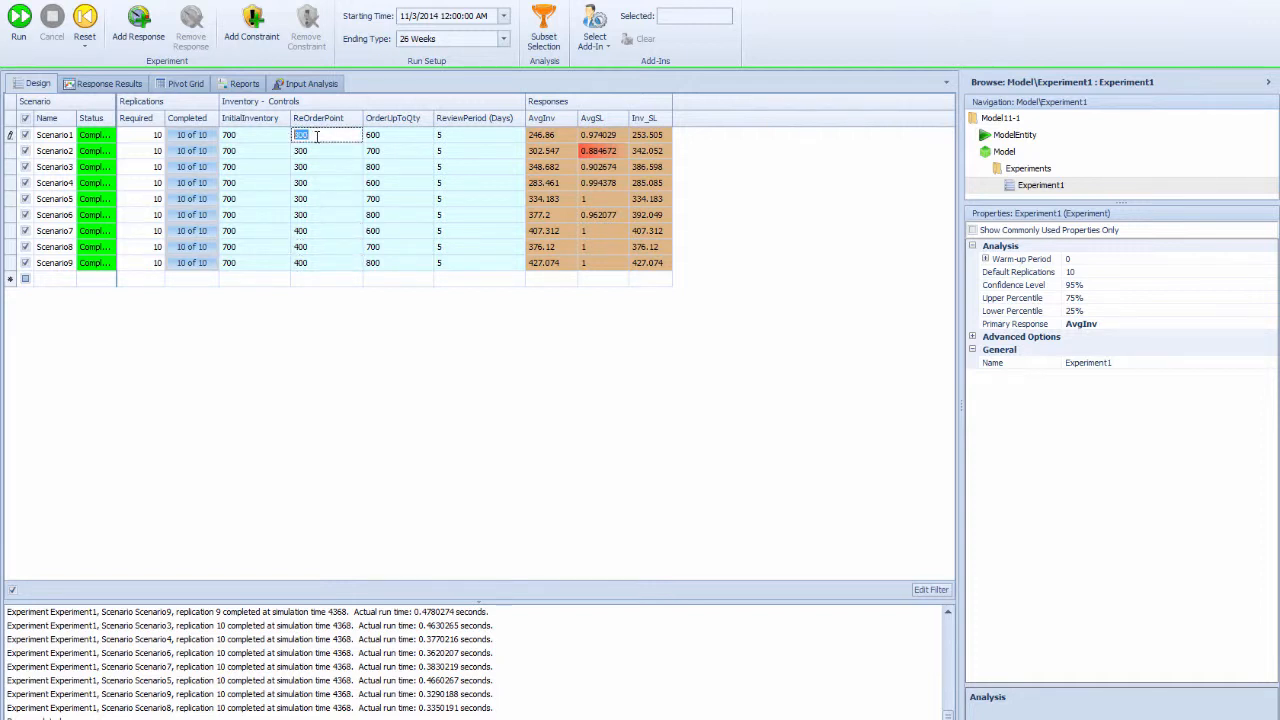
{"action": "type", "text": "200"}
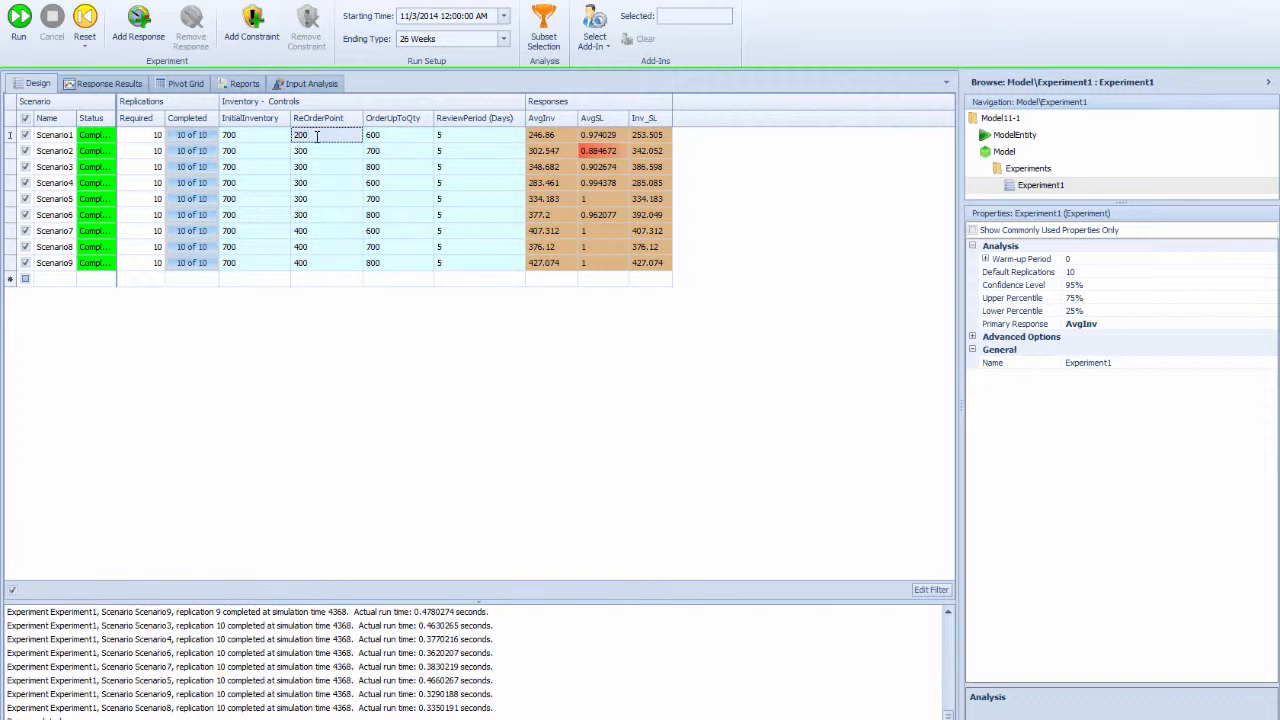
{"action": "key", "text": "Down"}
{"action": "key", "text": "Down"}
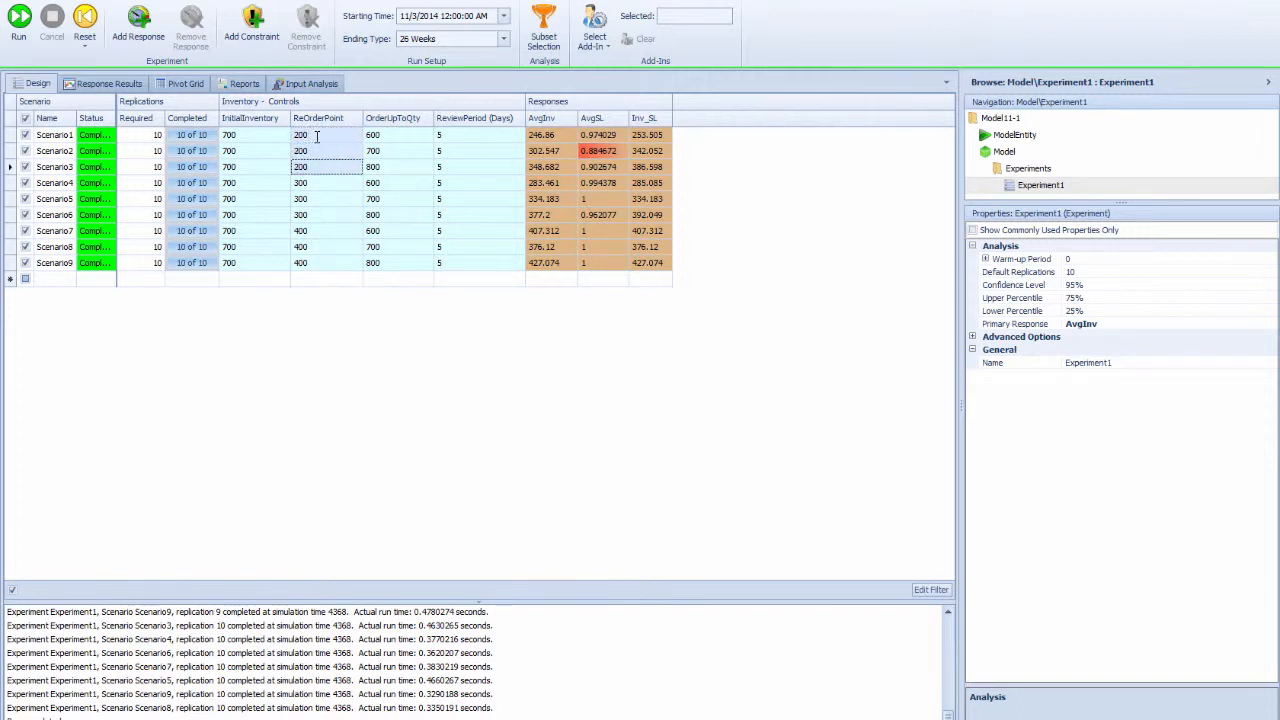
Reset and rerun the experiment for all nine scenarios, and apply the Subset Selection analysis to the responses
{"action": "left_click", "coordinate": [86, 28]}
{"action": "left_click", "coordinate": [19, 17]}
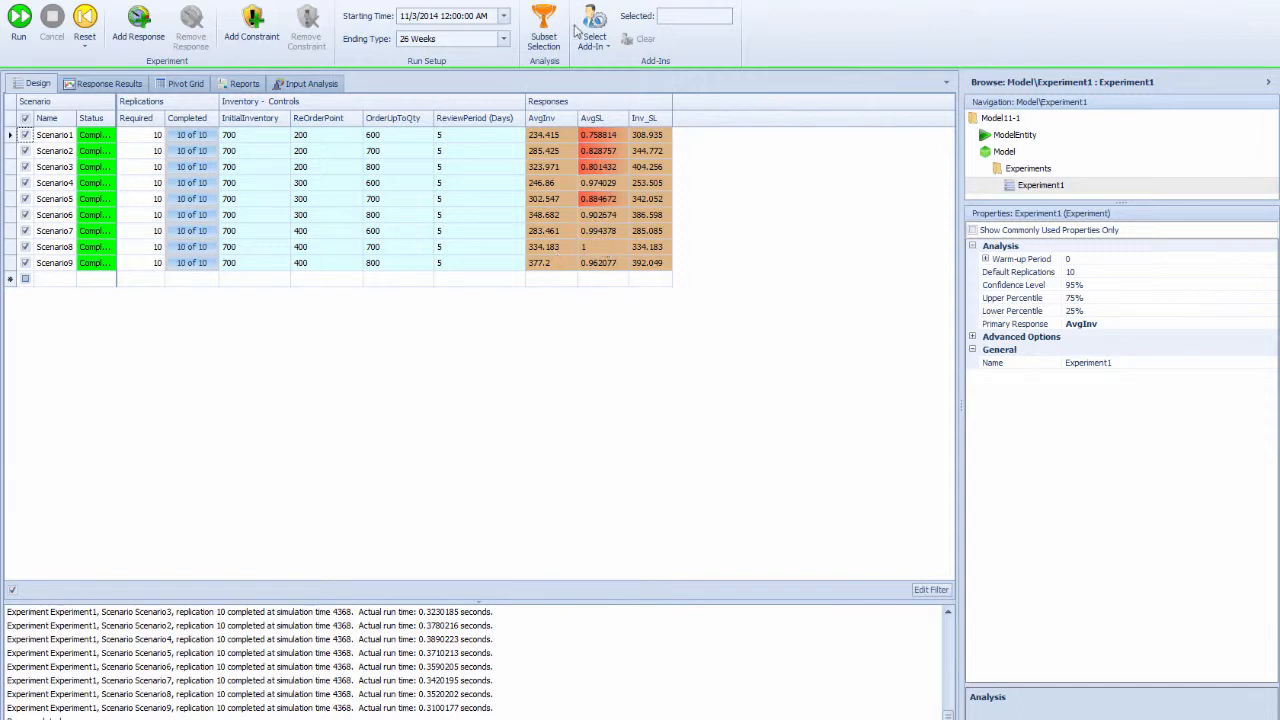
{"action": "left_click", "coordinate": [544, 30]}
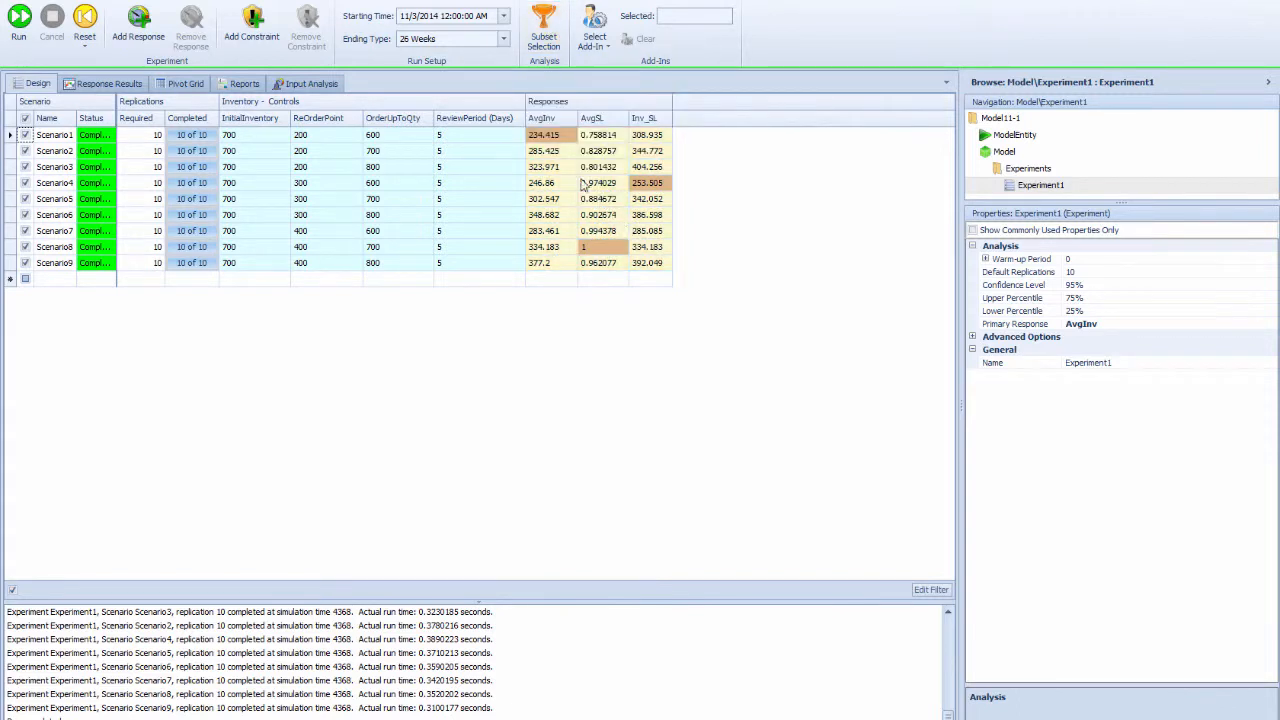